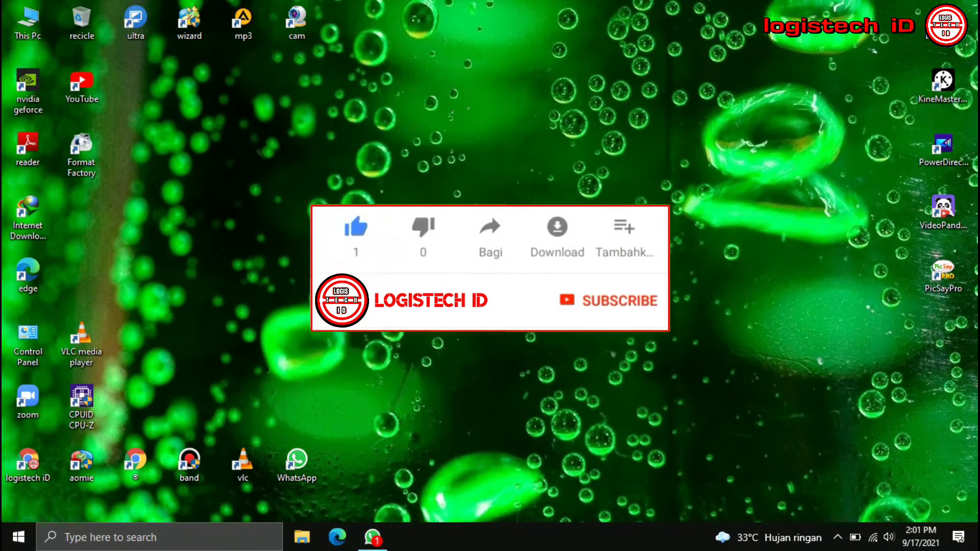
Open Chrome with the second profile, view its You and Google settings, and close the browser window
double_click(136, 460)
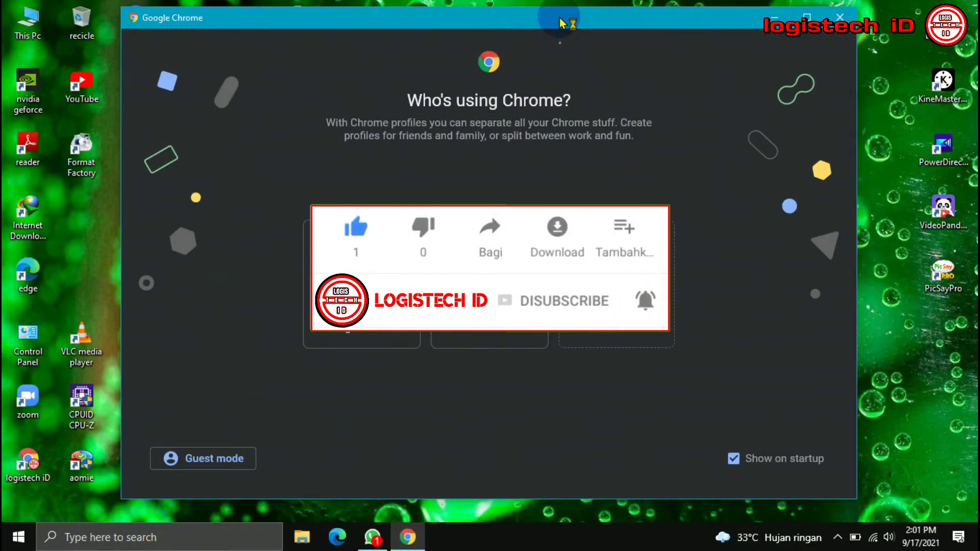
left_click(820, 24)
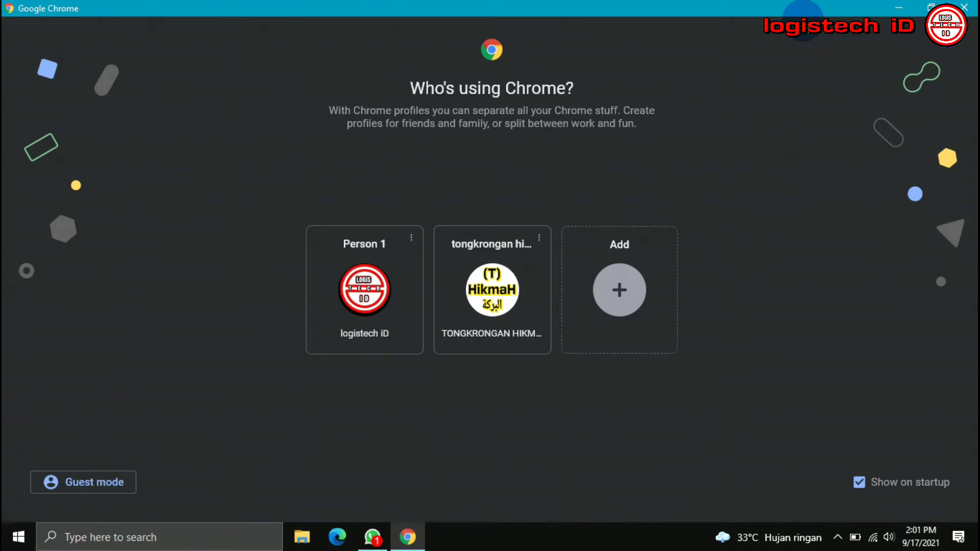
left_click(503, 303)
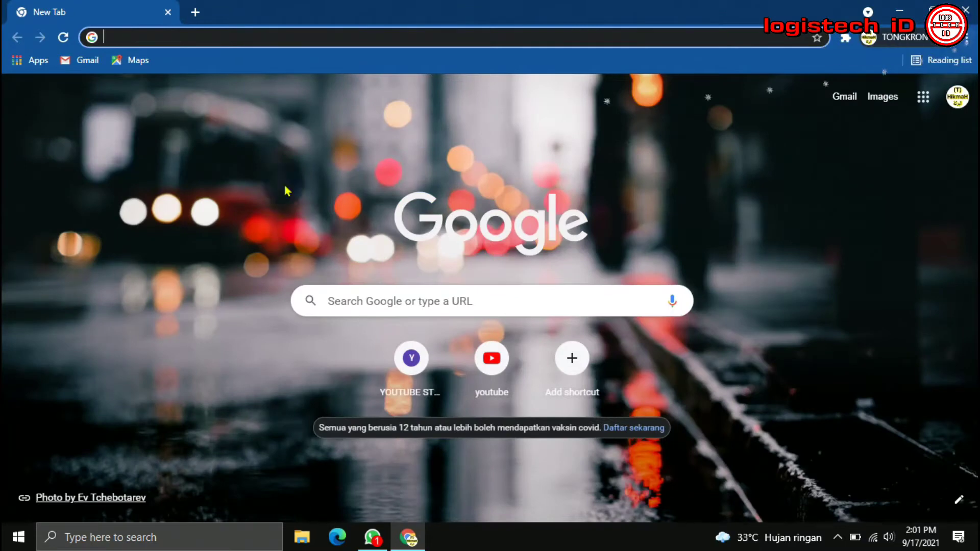
left_click(967, 39)
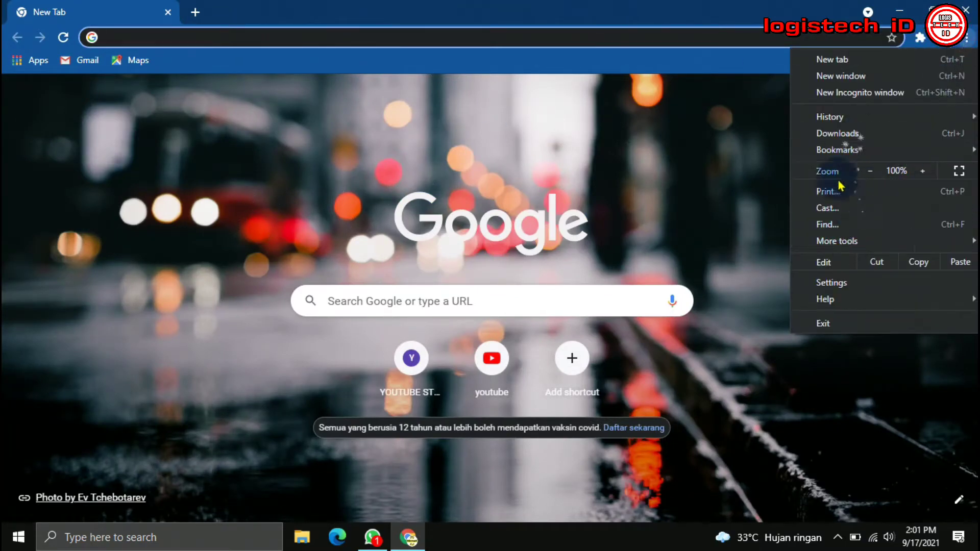
left_click(843, 280)
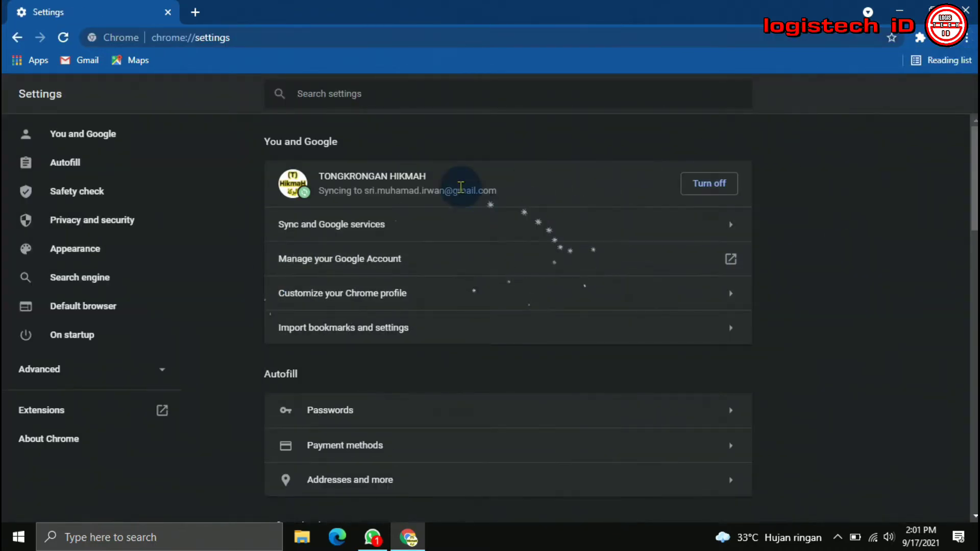
left_click(966, 11)
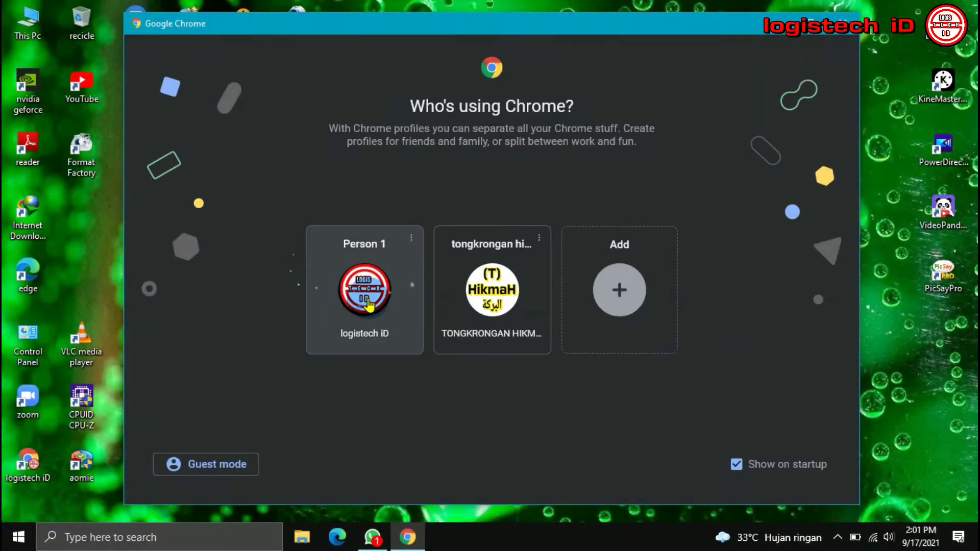
Open Chrome with the Person 1 profile, look over its main menu and installed extensions, and close the window
left_click(367, 303)
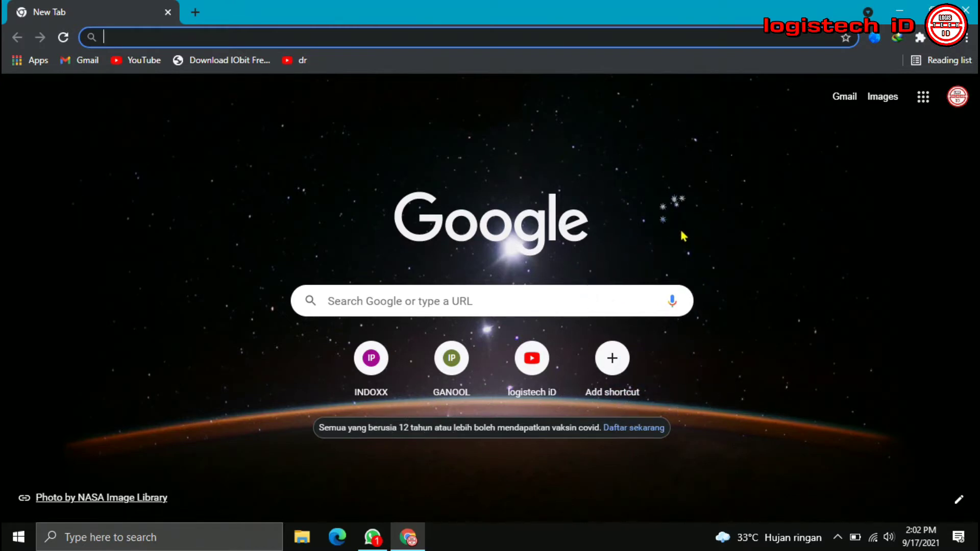
left_click(966, 40)
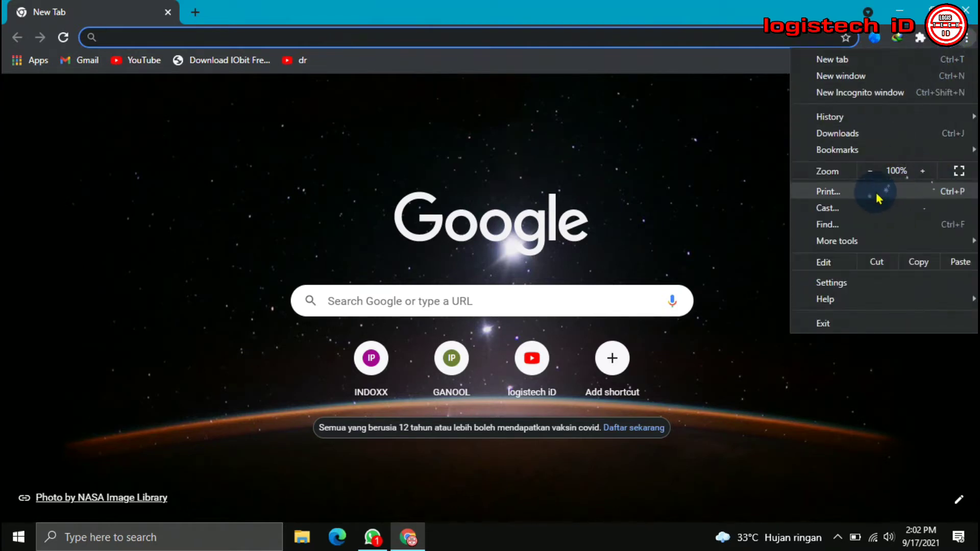
left_click(711, 195)
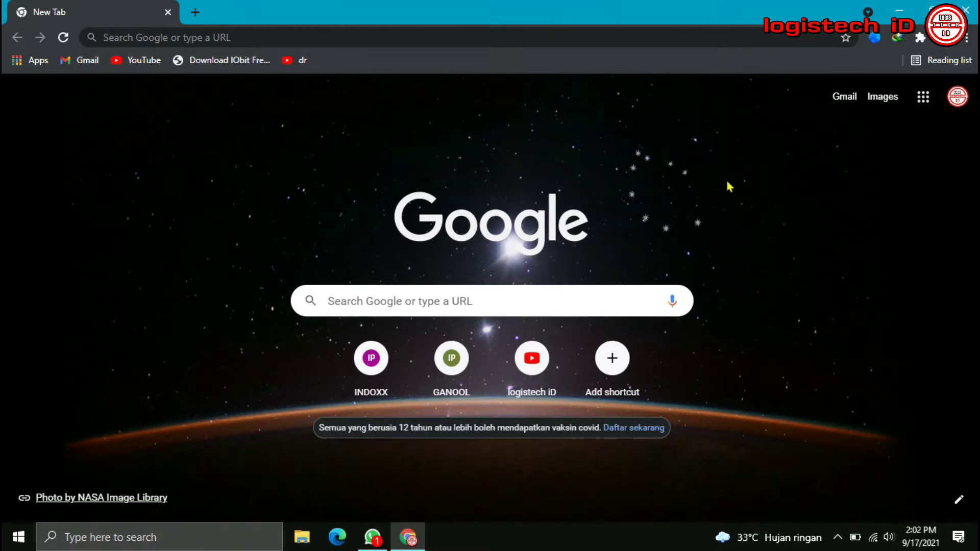
left_click(524, 355)
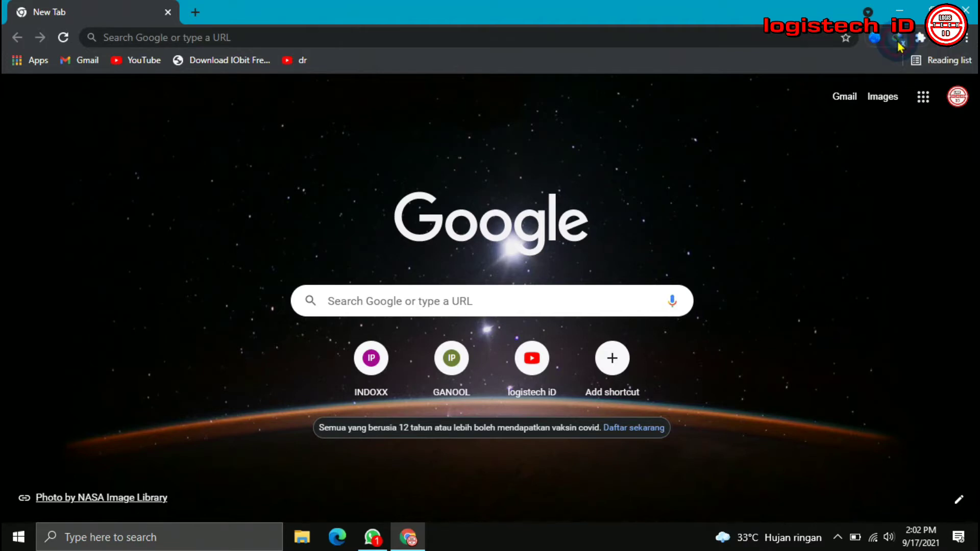
left_click(920, 38)
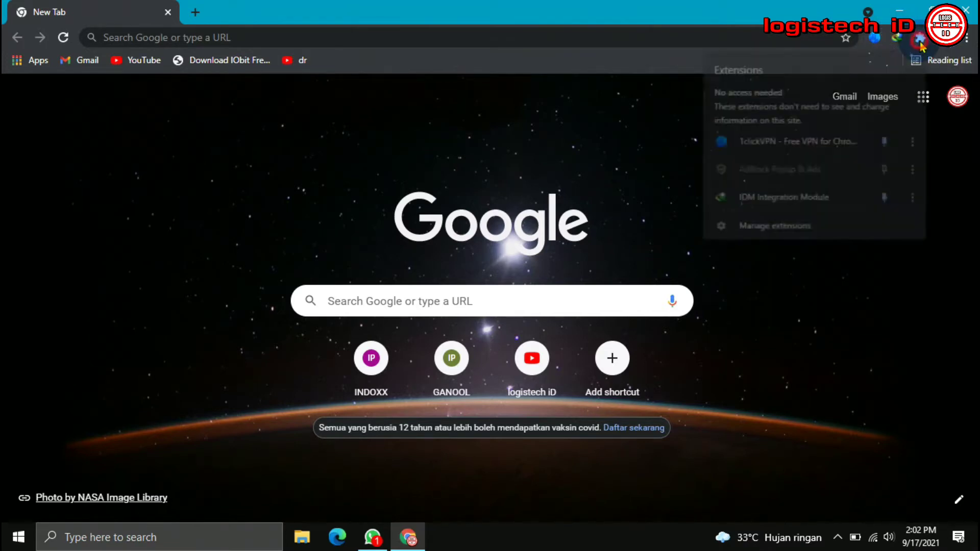
left_click(633, 152)
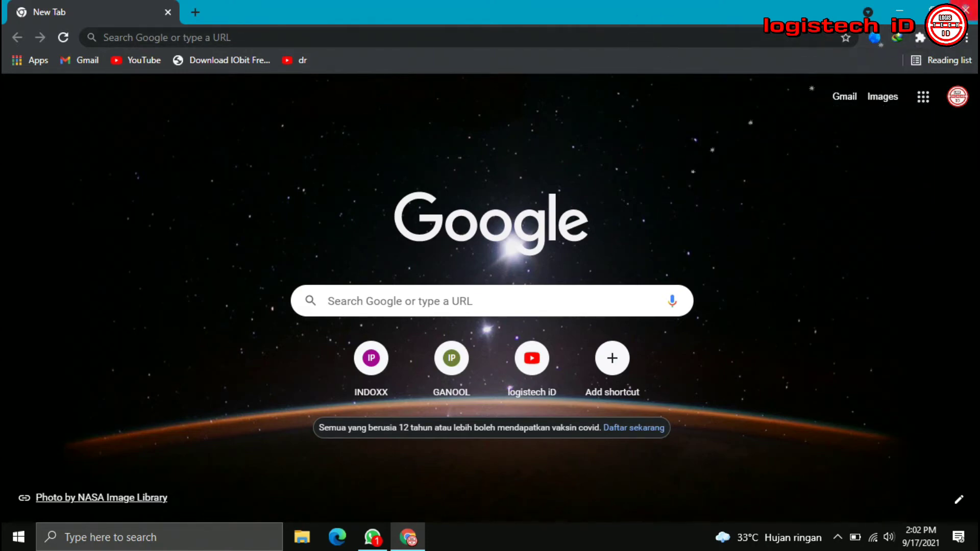
left_click(970, 11)
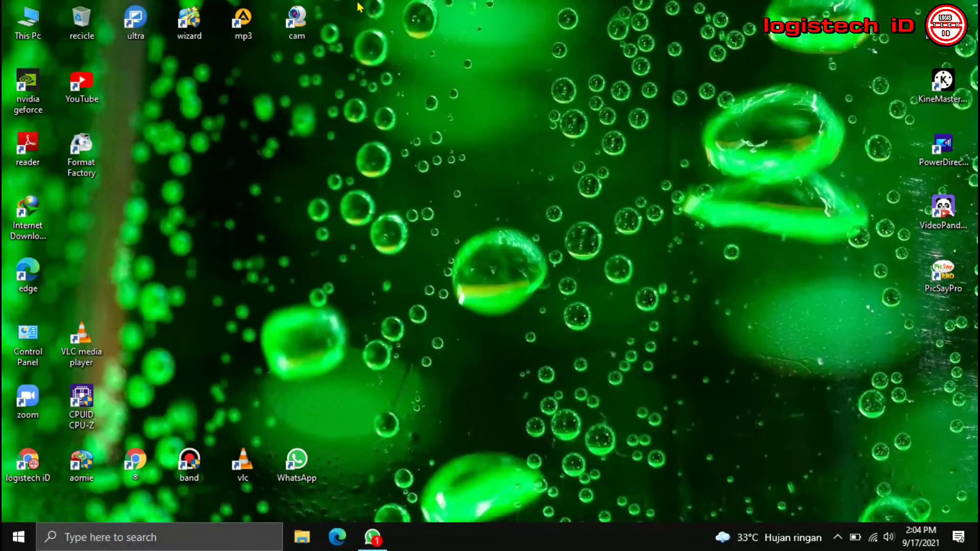
Set File Explorer's folder options to show hidden files, folders, and drives
mouse_move(359, 6)
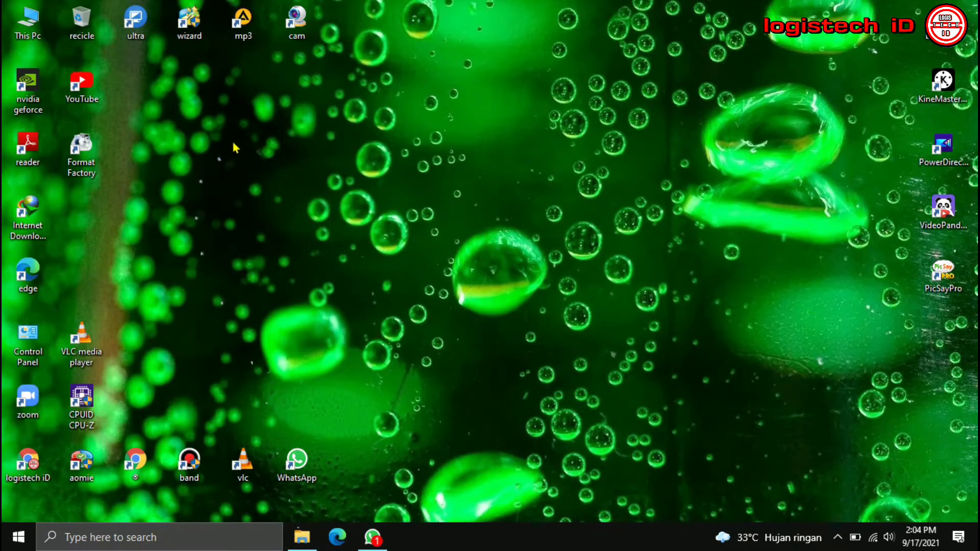
key("super+e")
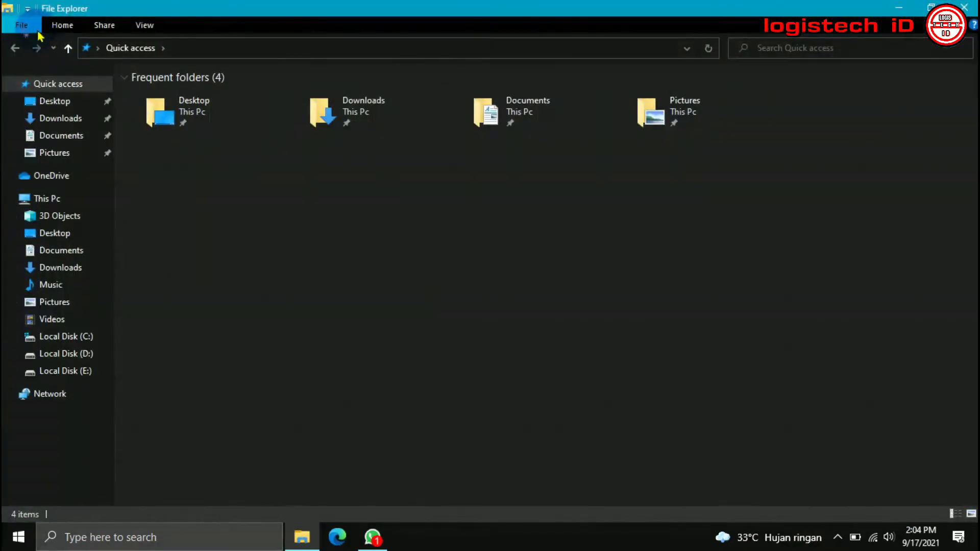
left_click(35, 30)
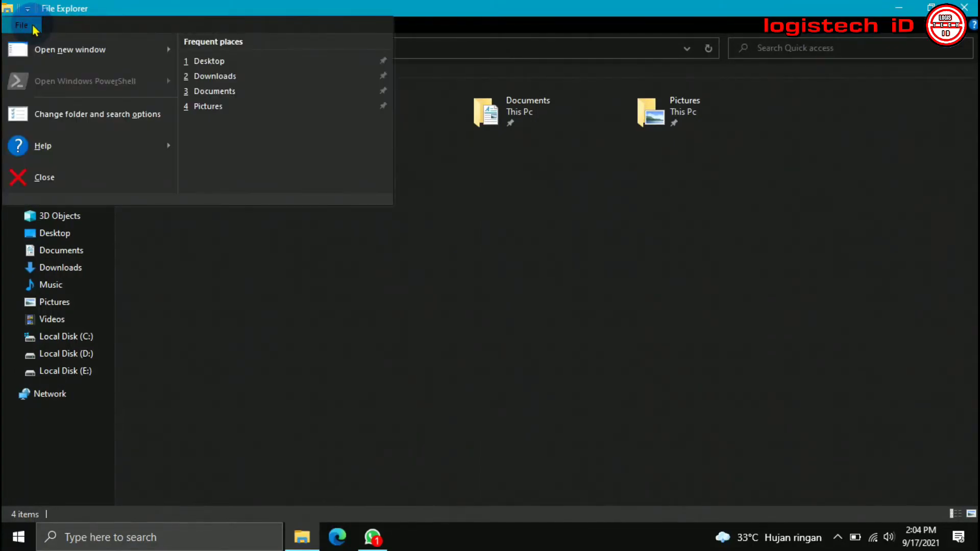
left_click(140, 121)
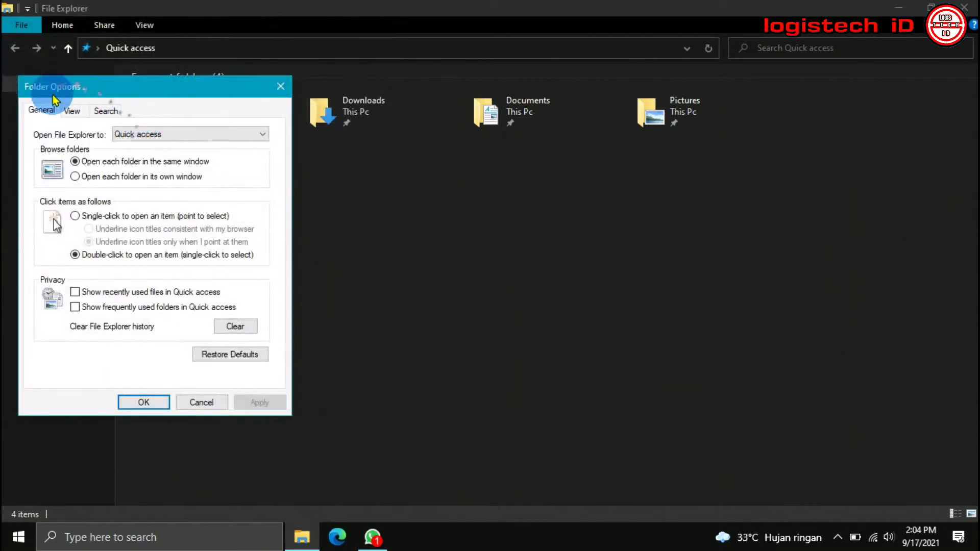
left_click(72, 111)
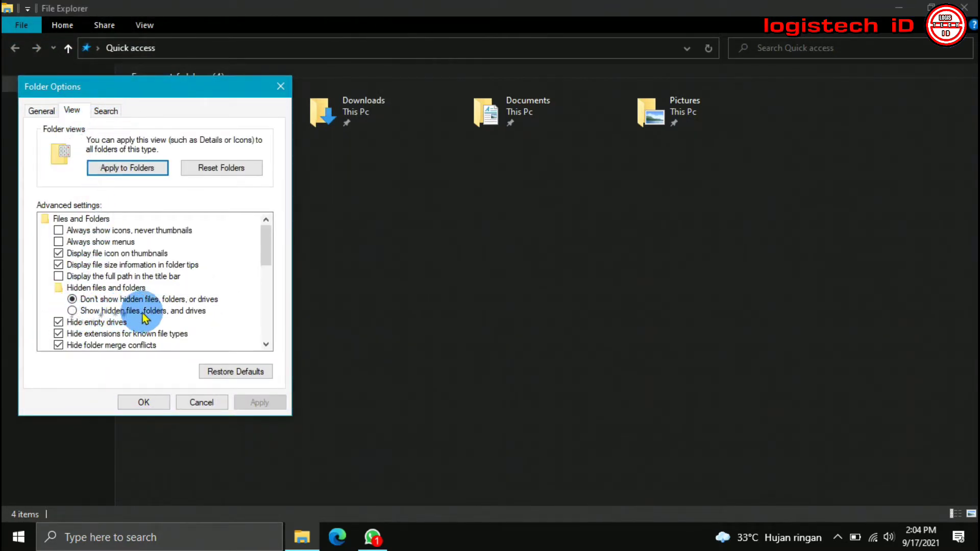
left_click(87, 313)
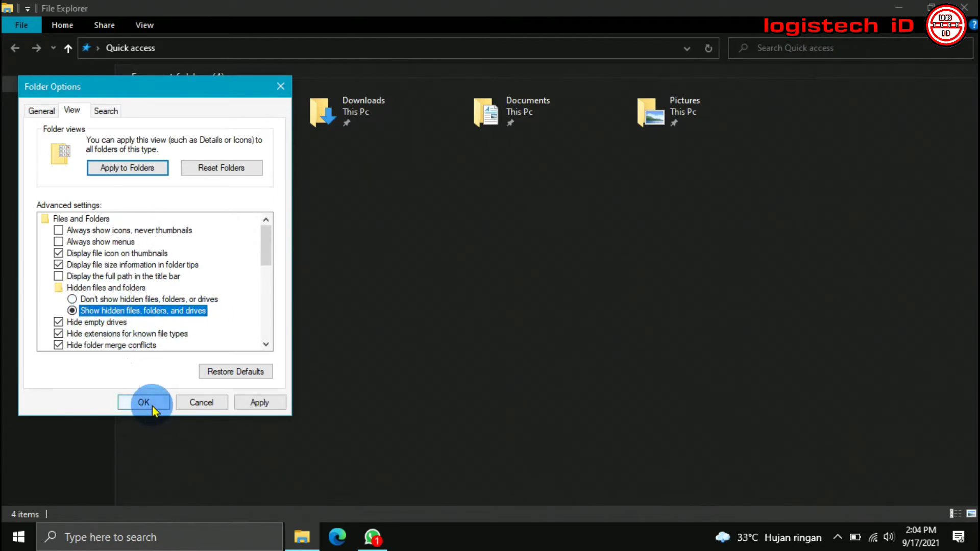
left_click_drag(160, 90, 536, 113)
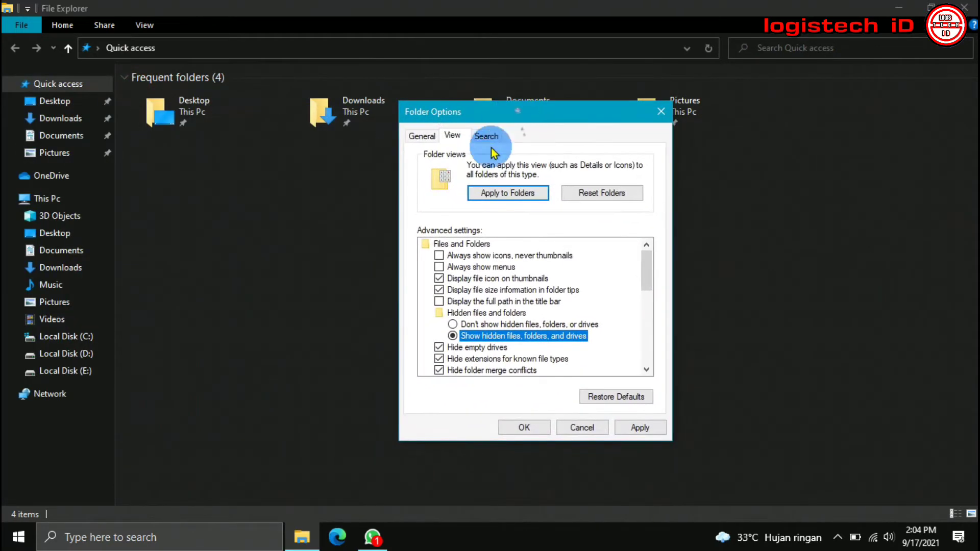
left_click(519, 432)
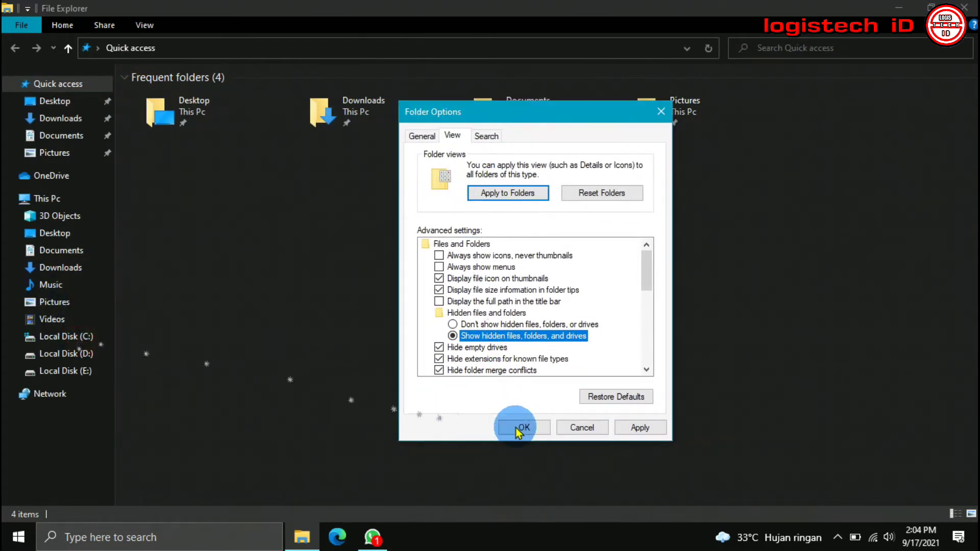
Go to the Users folder on Local Disk (C:), check the signed-in Windows account name, and open that account's folder
left_click(85, 337)
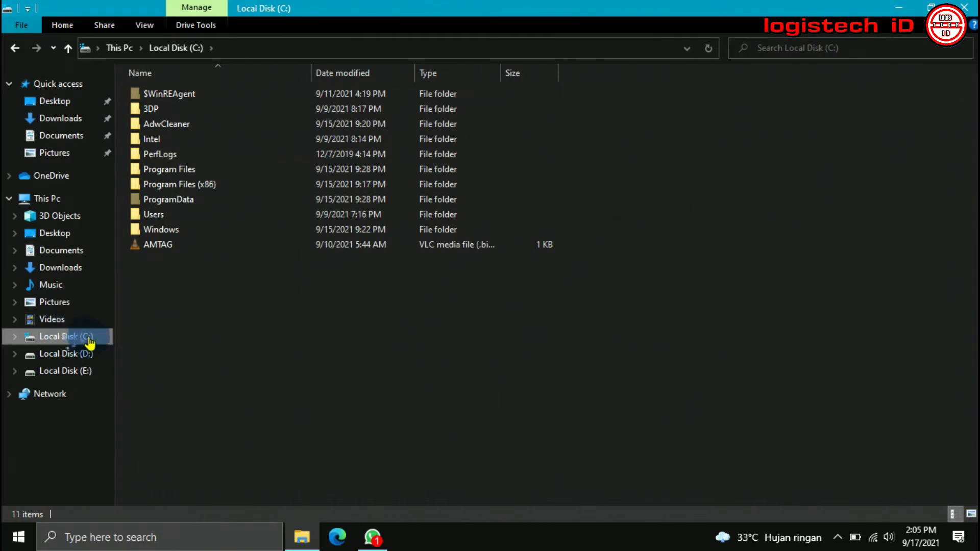
double_click(171, 213)
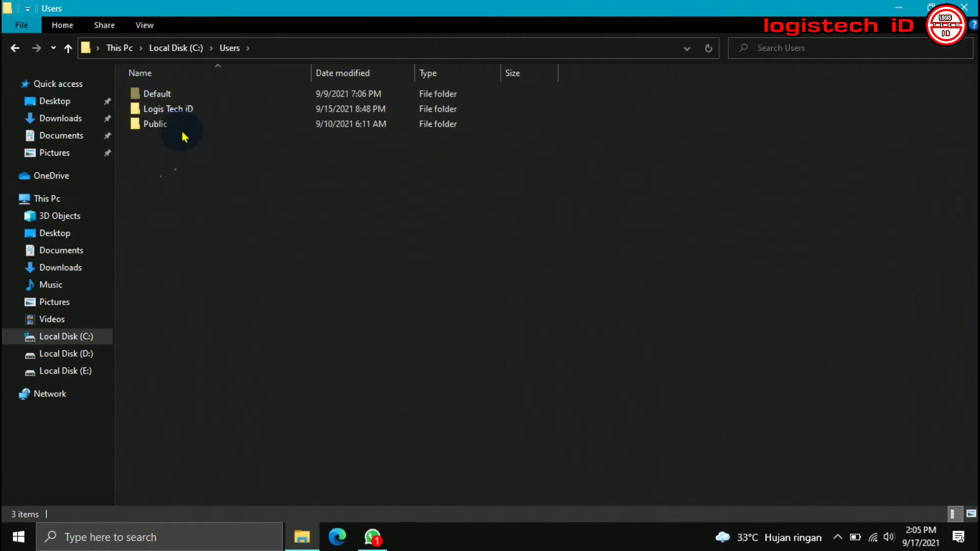
left_click(11, 540)
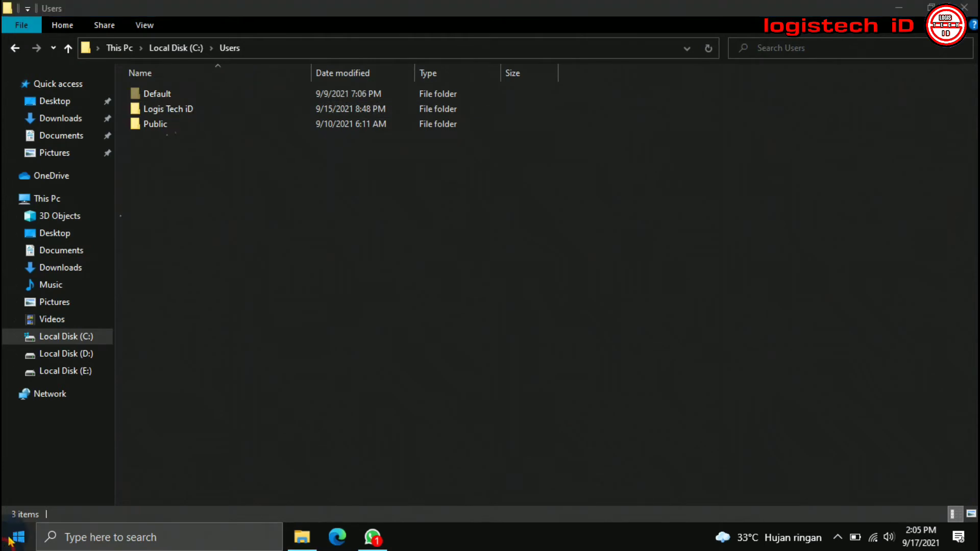
mouse_move(34, 369)
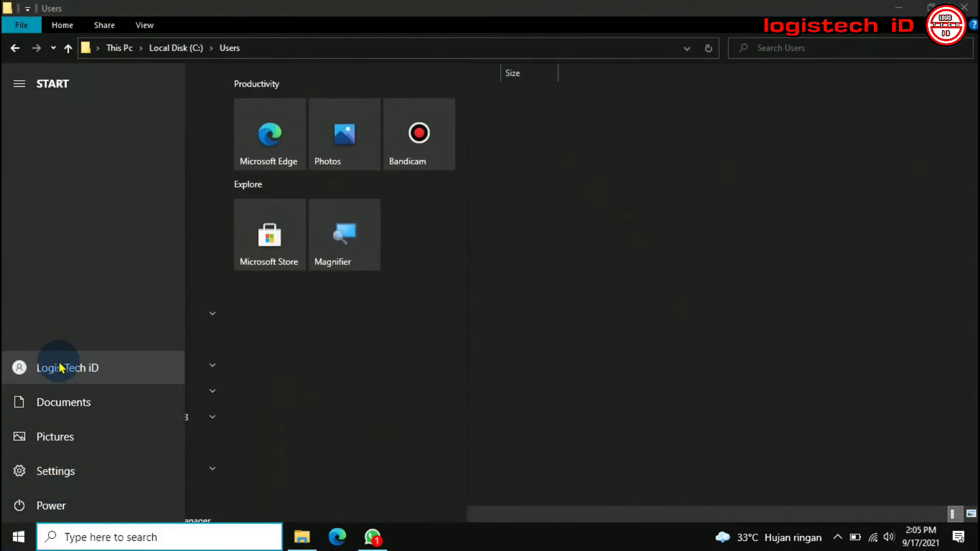
left_click(751, 274)
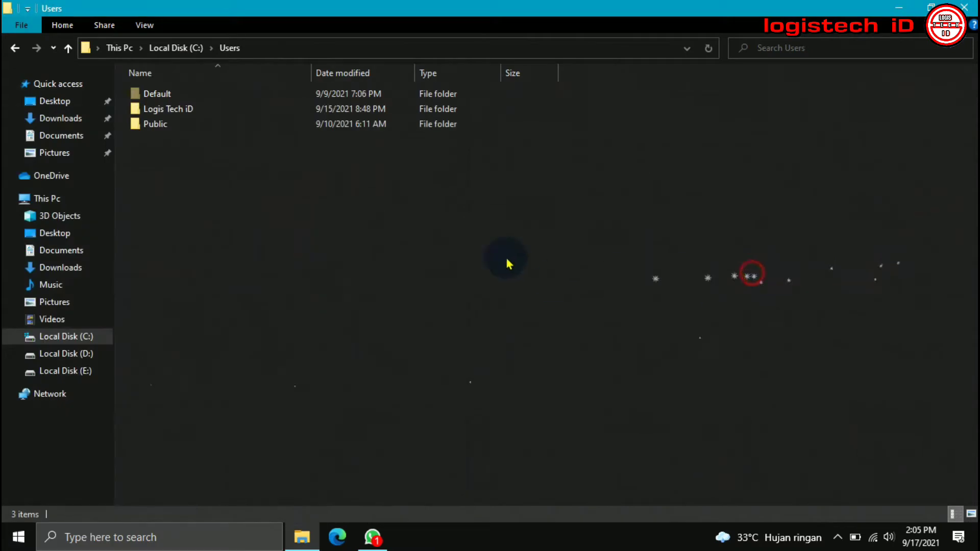
double_click(207, 113)
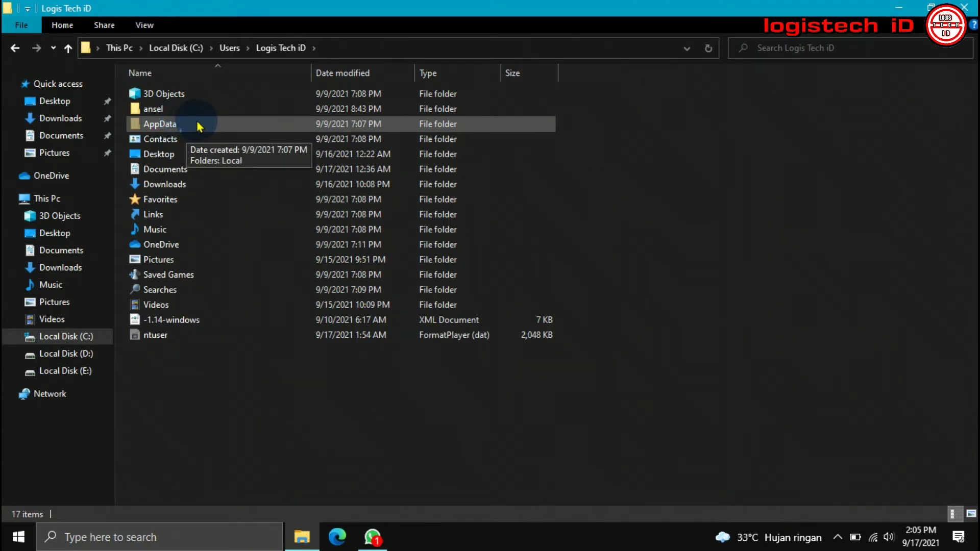
Open Chrome's User Data folder under AppData > Local > Google > Chrome
double_click(199, 127)
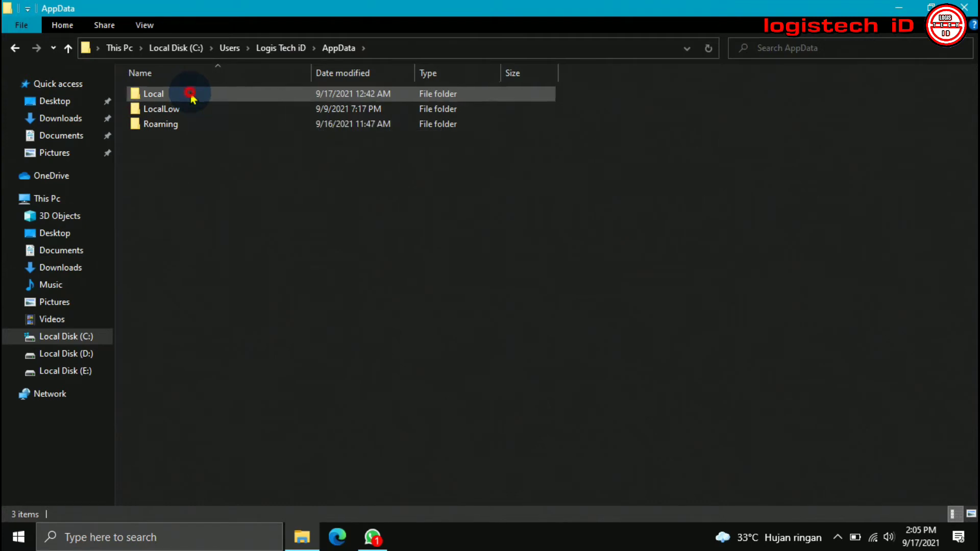
left_click(191, 95)
double_click(192, 95)
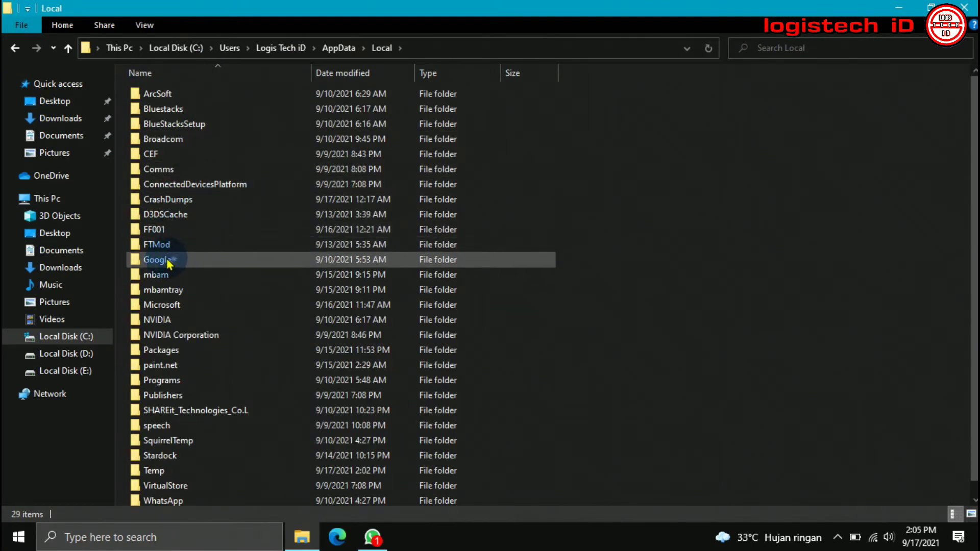
double_click(219, 259)
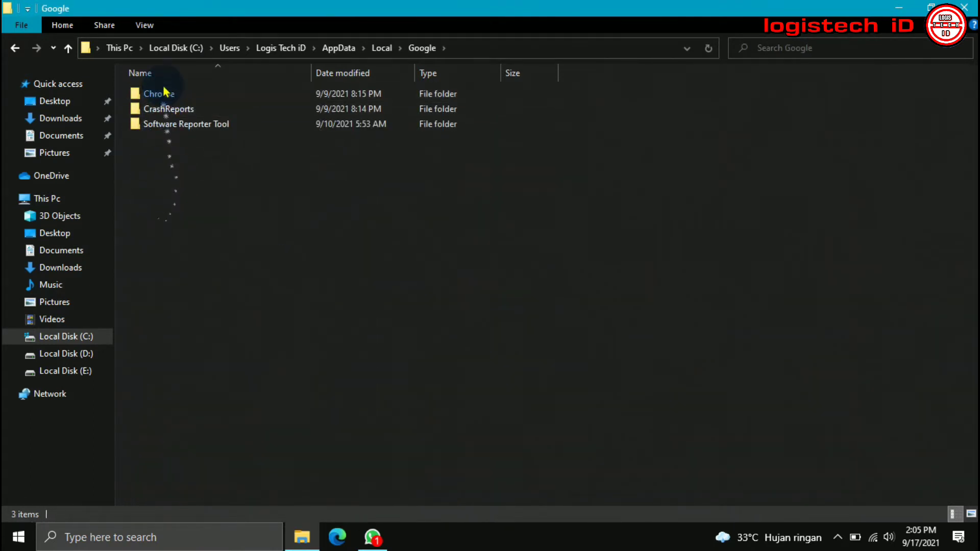
double_click(171, 98)
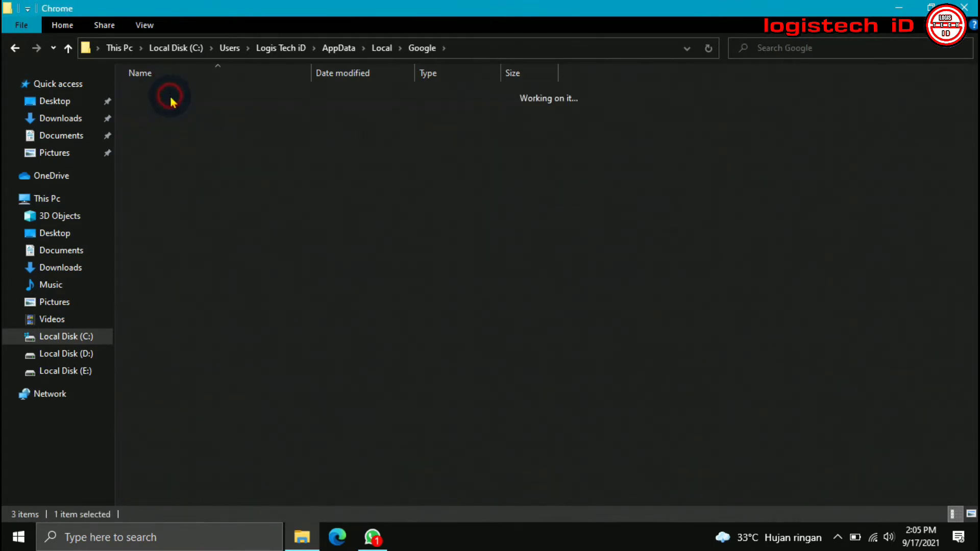
left_click(175, 96)
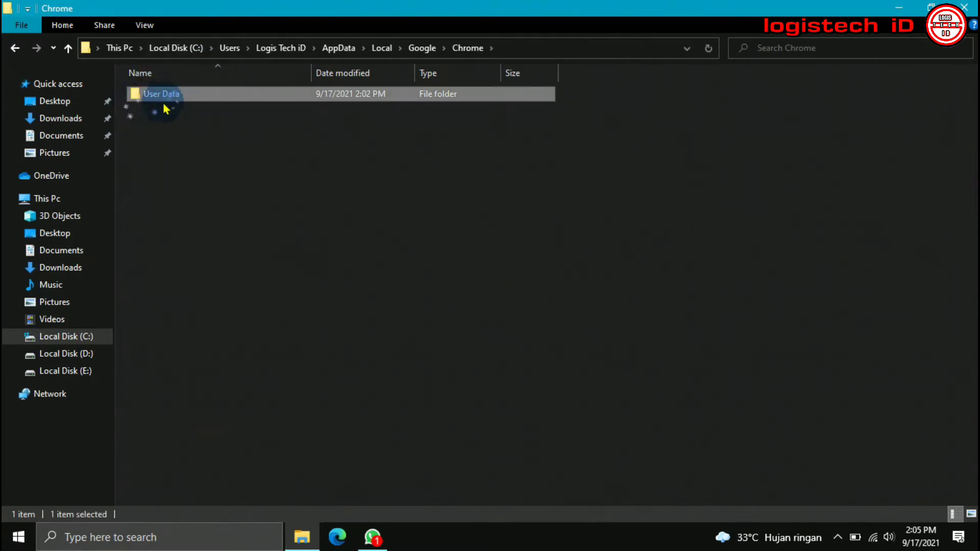
double_click(175, 97)
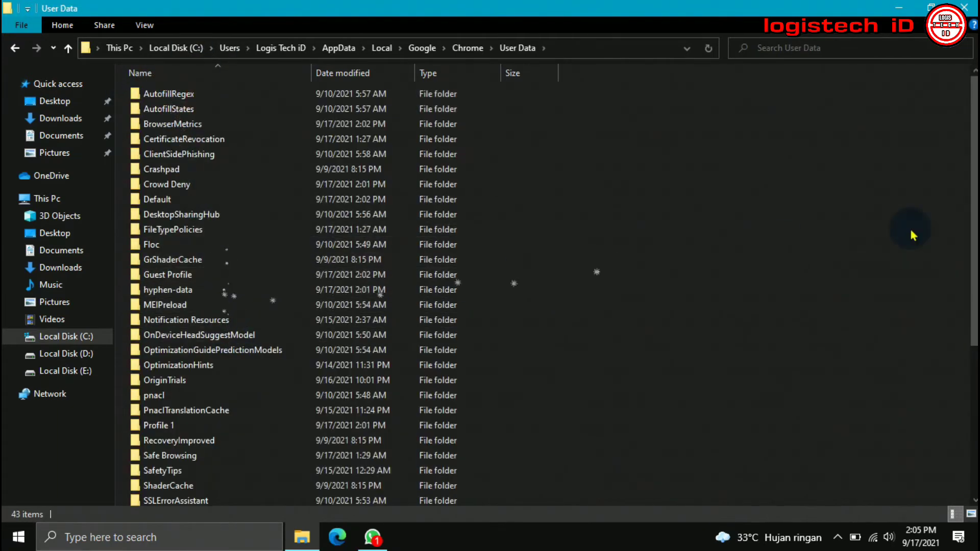
Look through the User Data folder's contents, go back to the Chrome folder, and copy the whole User Data folder
scroll(555, 291, "down", 5)
scroll(973, 304, "up", 5)
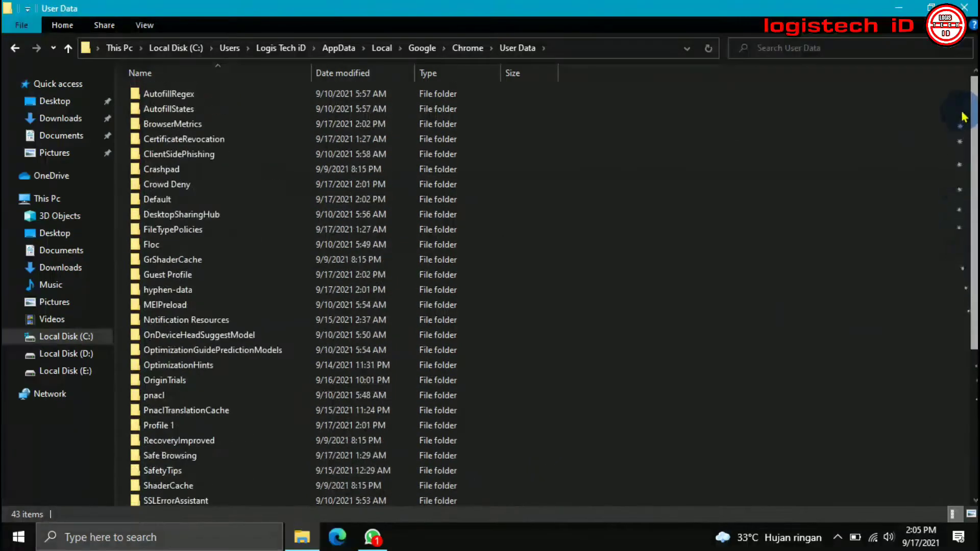
left_click(15, 48)
left_click(164, 97)
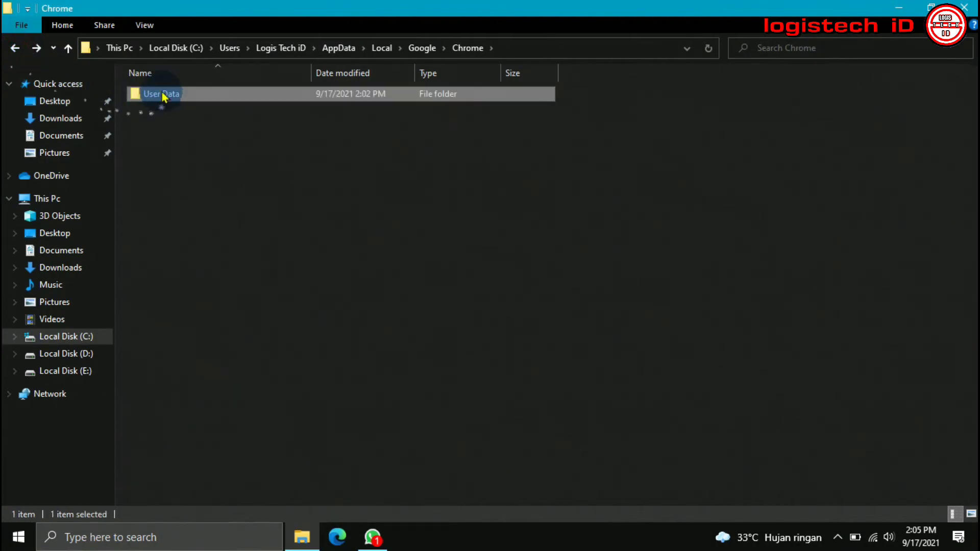
right_click(163, 96)
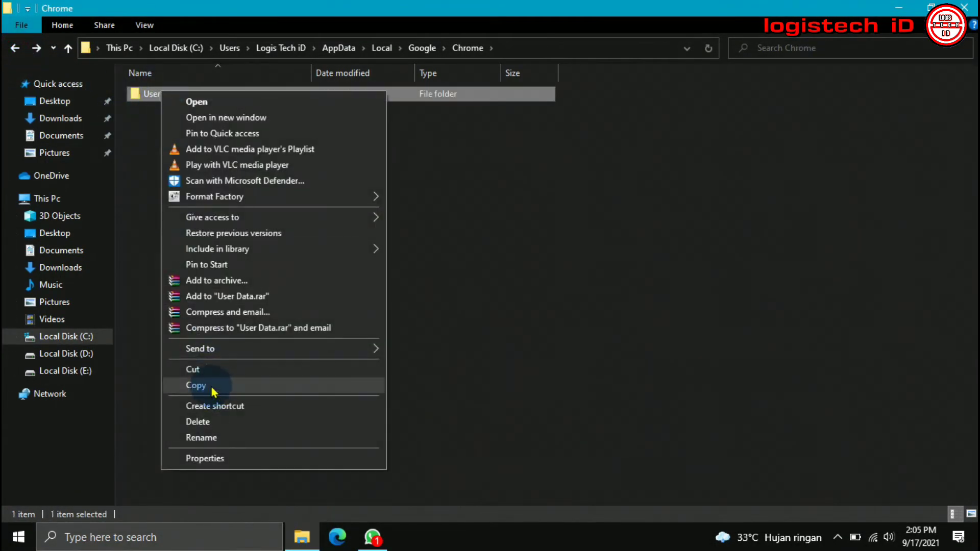
left_click(196, 386)
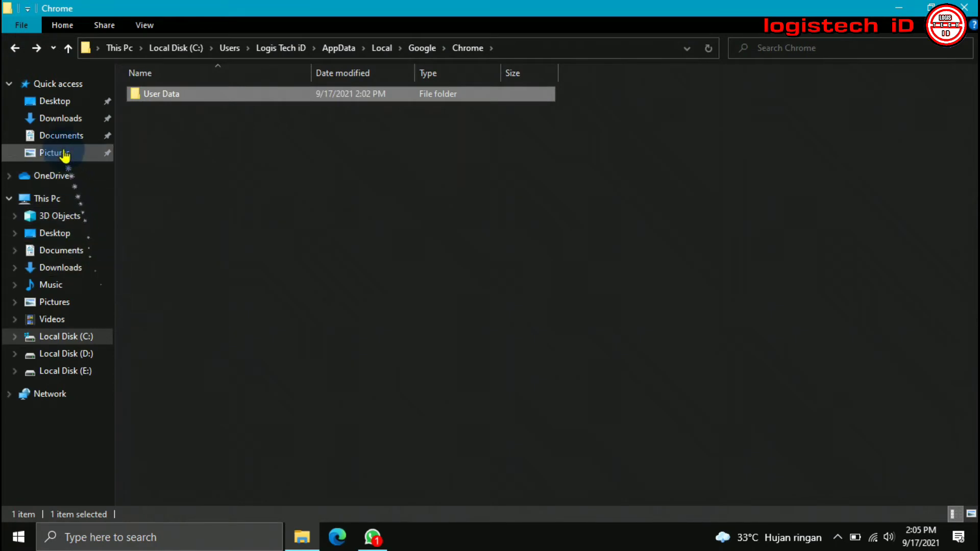
left_click(60, 320)
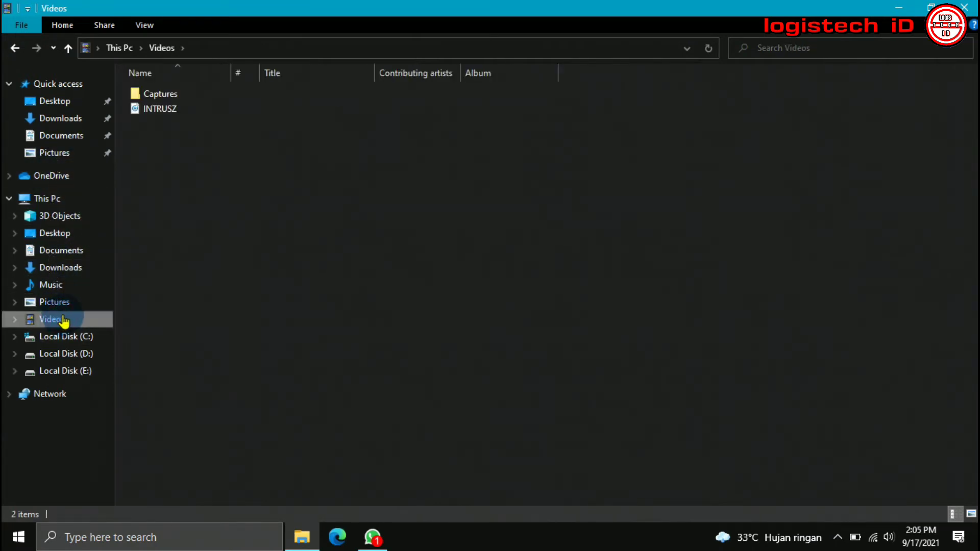
right_click(261, 195)
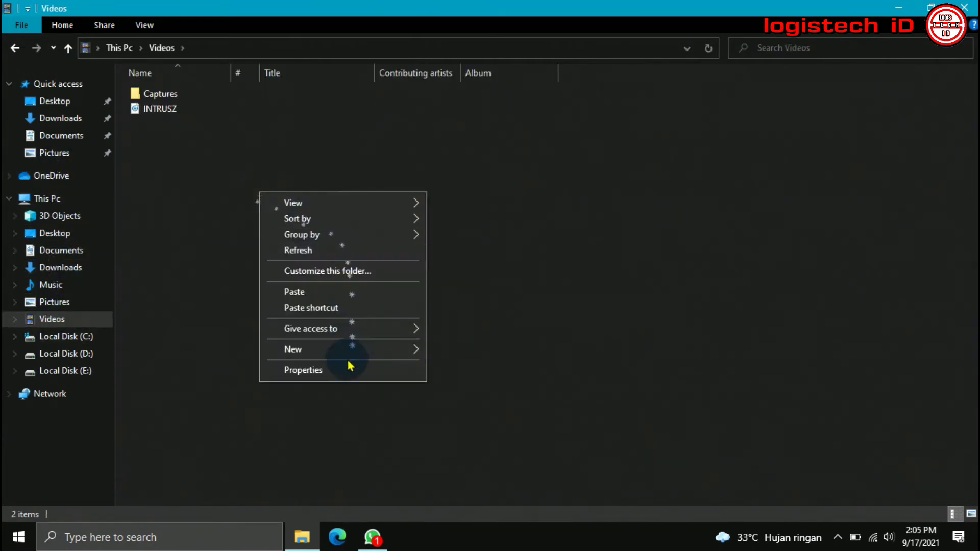
mouse_move(347, 350)
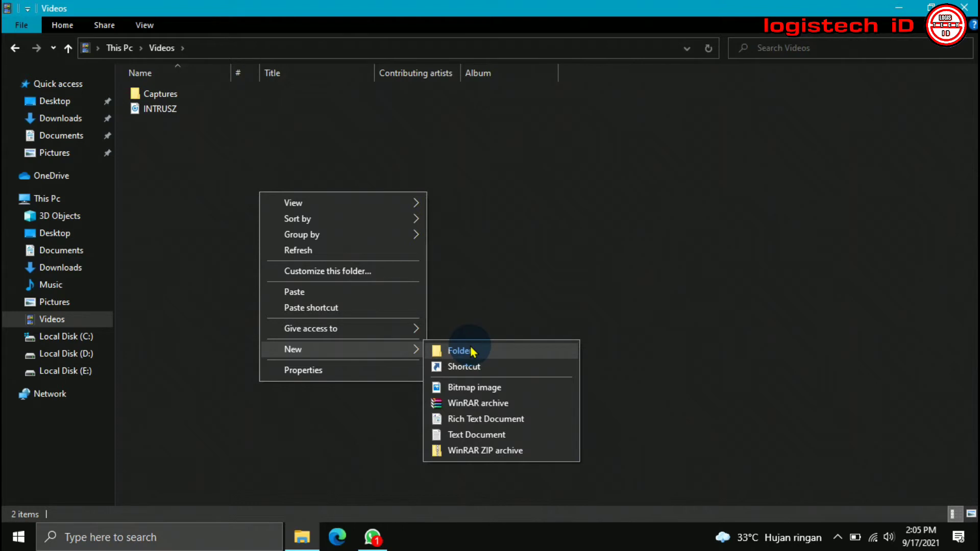
left_click(65, 371)
Create a new folder named BACKUP CHROME on Local Disk (E:)
left_click(72, 373)
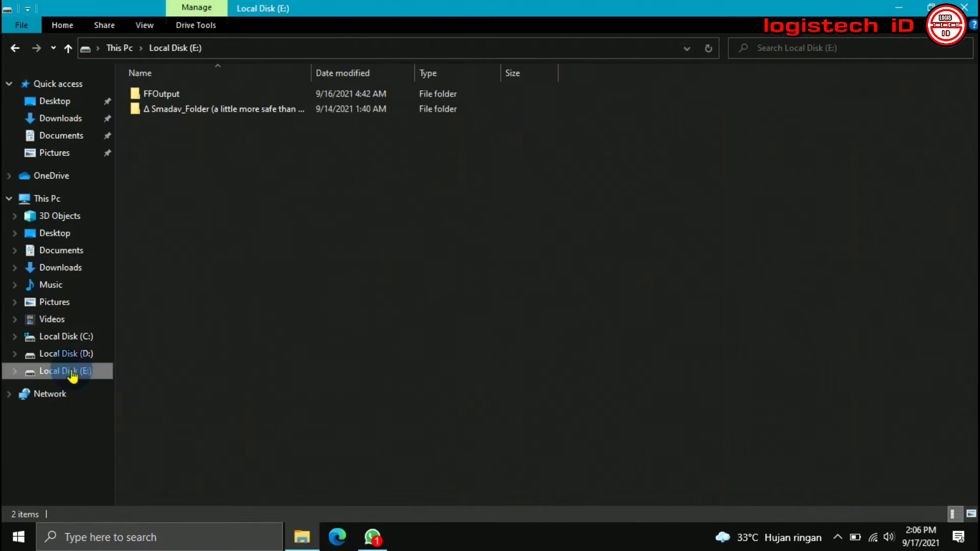
right_click(227, 246)
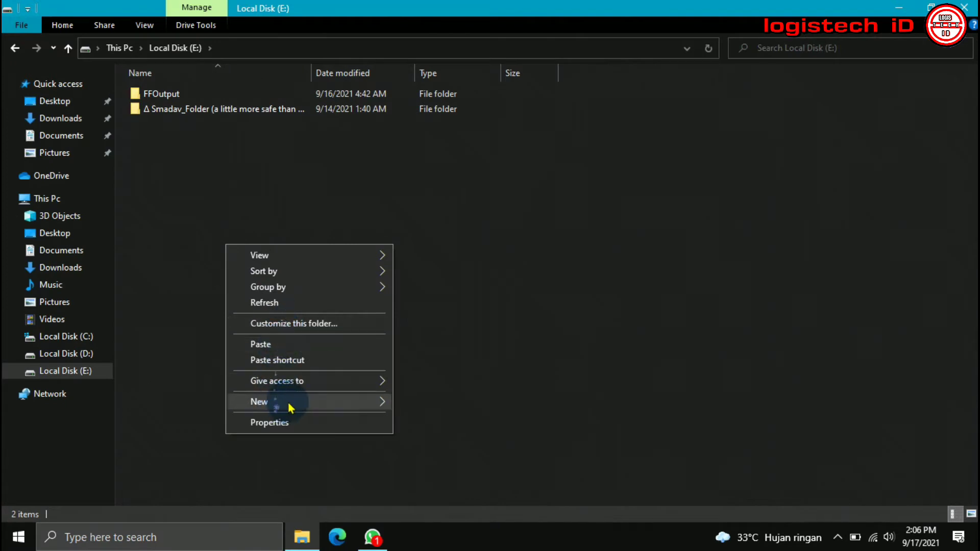
mouse_move(290, 407)
left_click(416, 400)
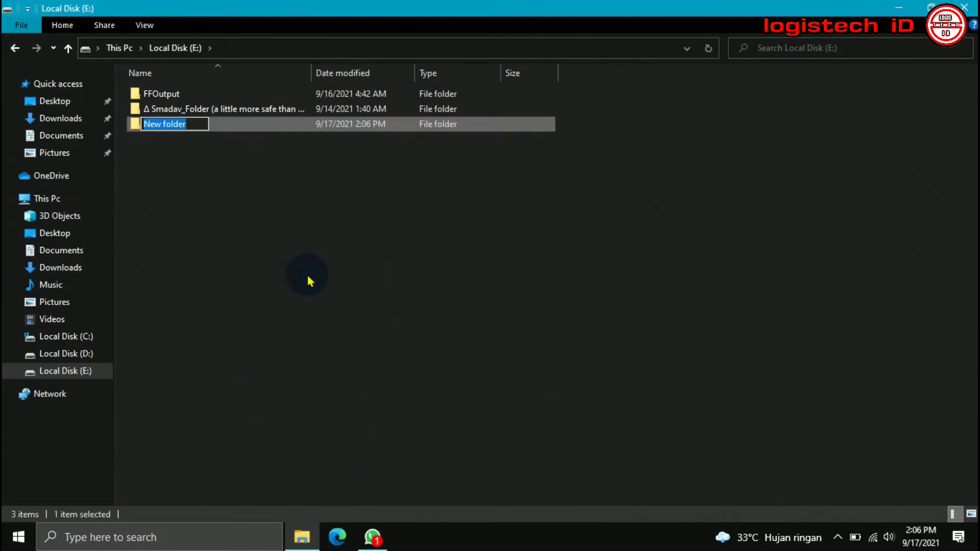
type("BACKUP CHROME")
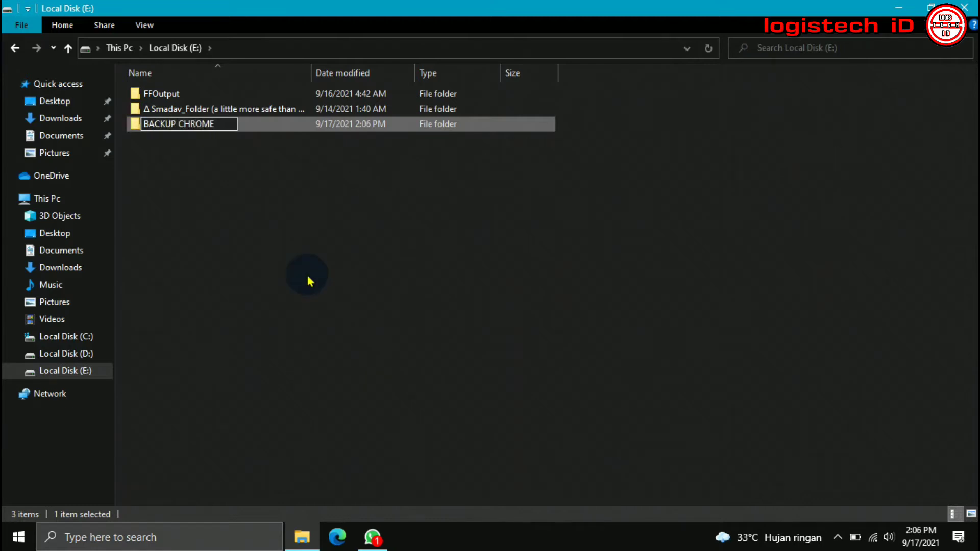
left_click(306, 273)
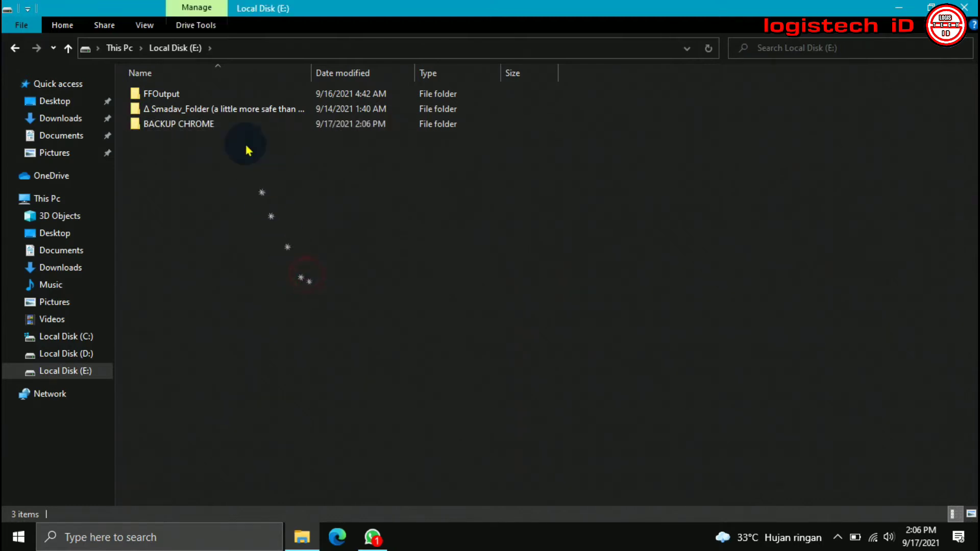
Paste the copied User Data folder into BACKUP CHROME, let the copy finish, and close the File Explorer window
double_click(221, 126)
right_click(210, 185)
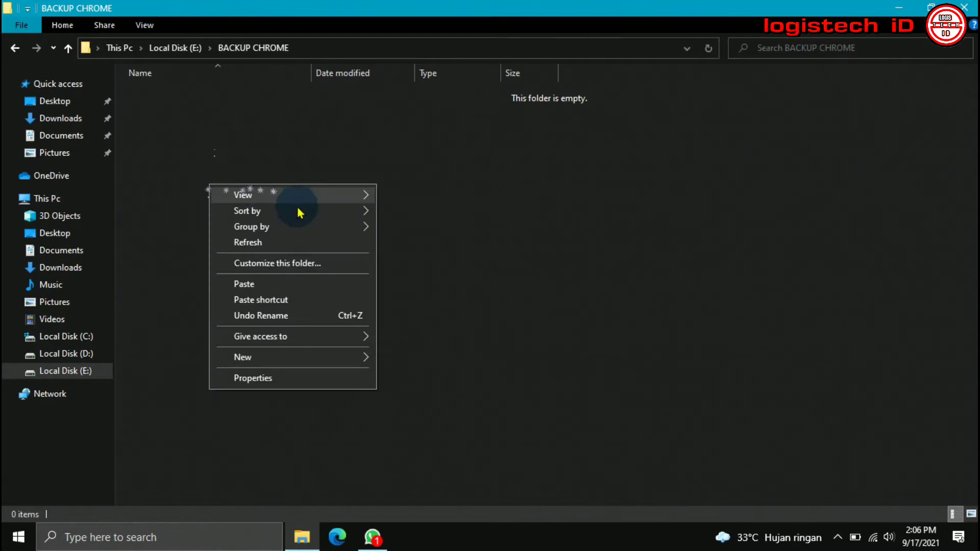
left_click(252, 284)
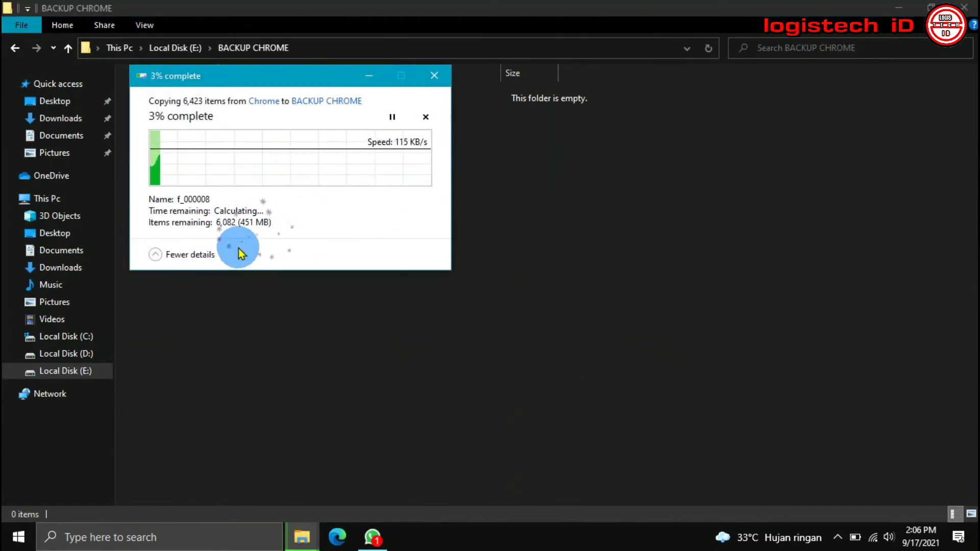
left_click(284, 77)
left_click_drag(285, 77, 397, 168)
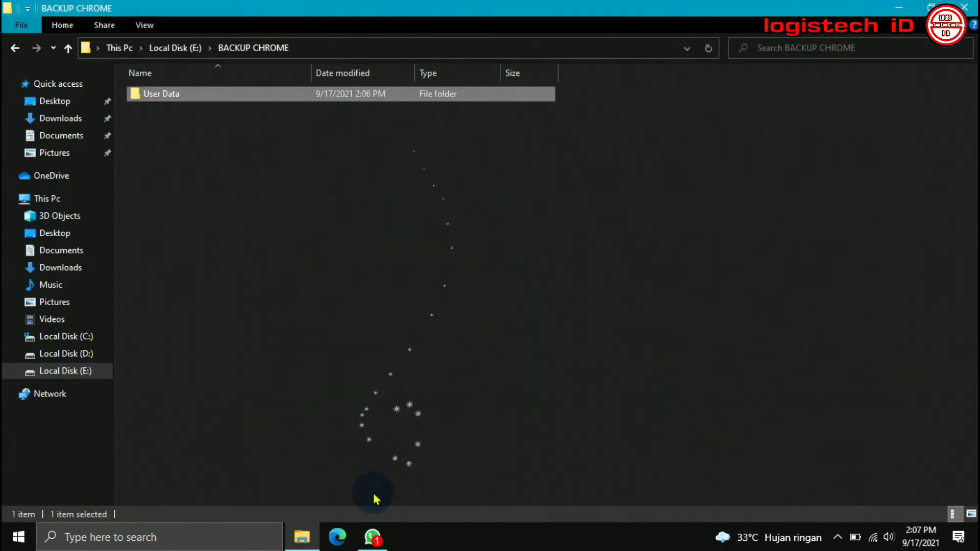
left_click(300, 302)
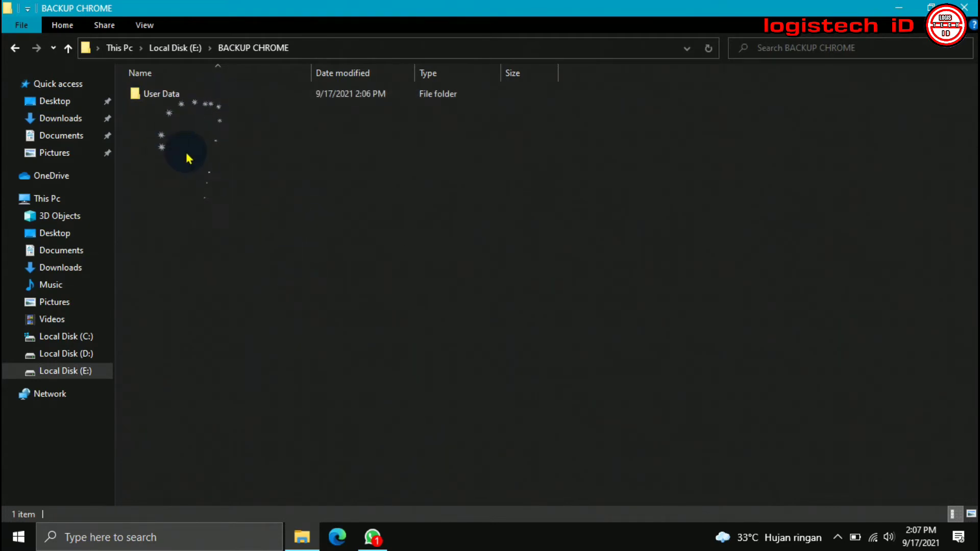
left_click(171, 97)
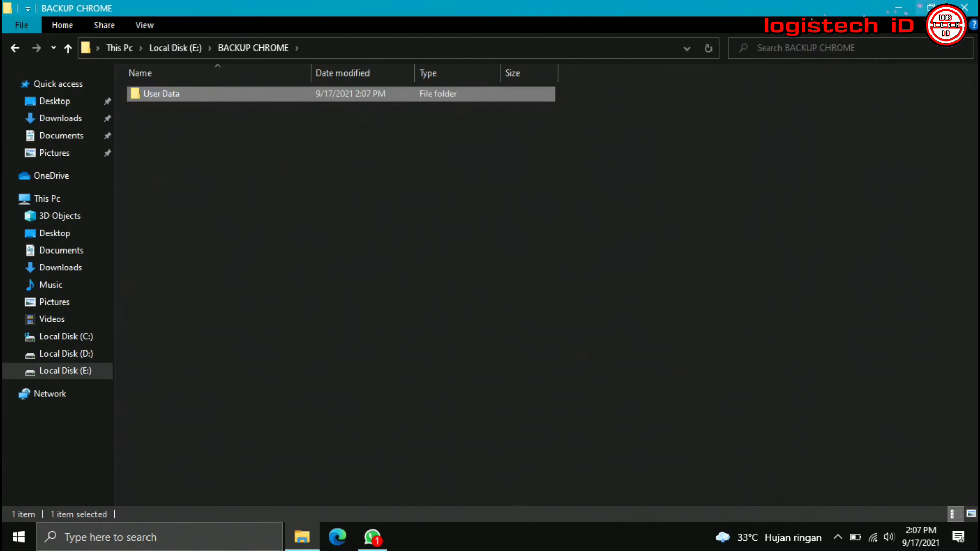
left_click(976, 14)
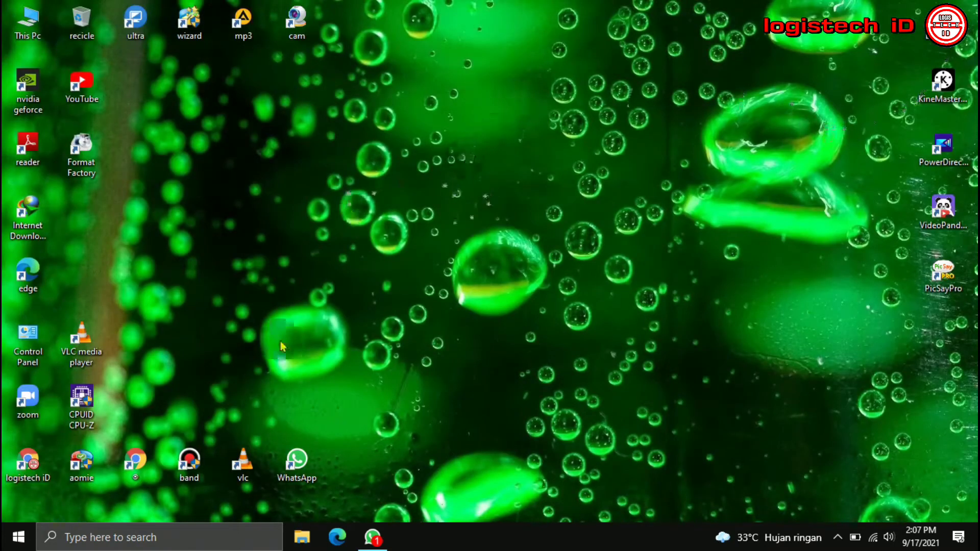
Find Control Panel through Windows search and open its list of programs to uninstall
left_click(128, 542)
type("co")
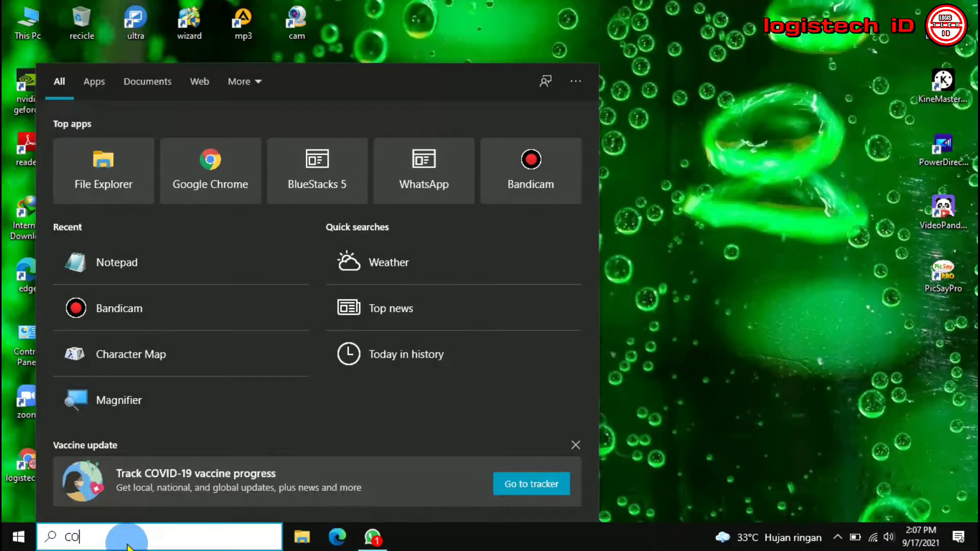
type("NTROL P")
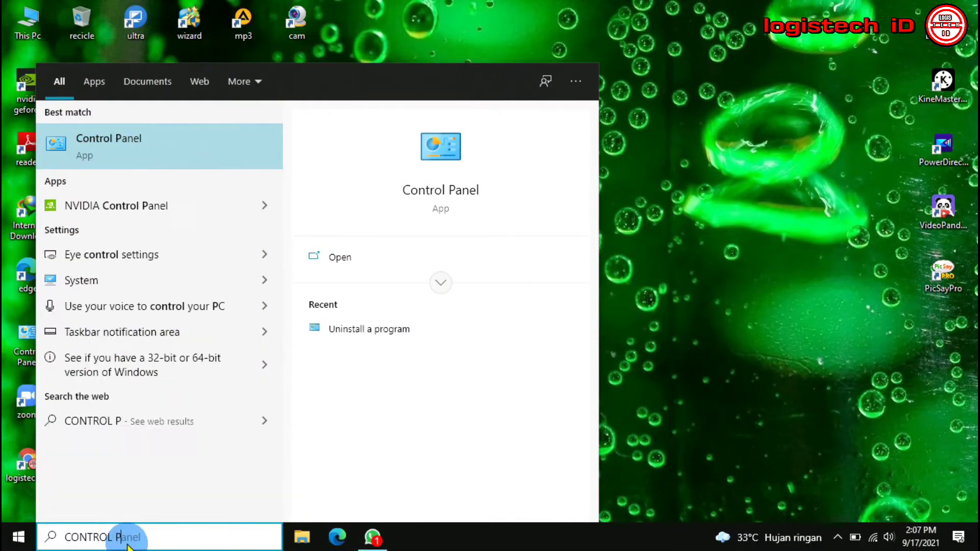
type("ANEL")
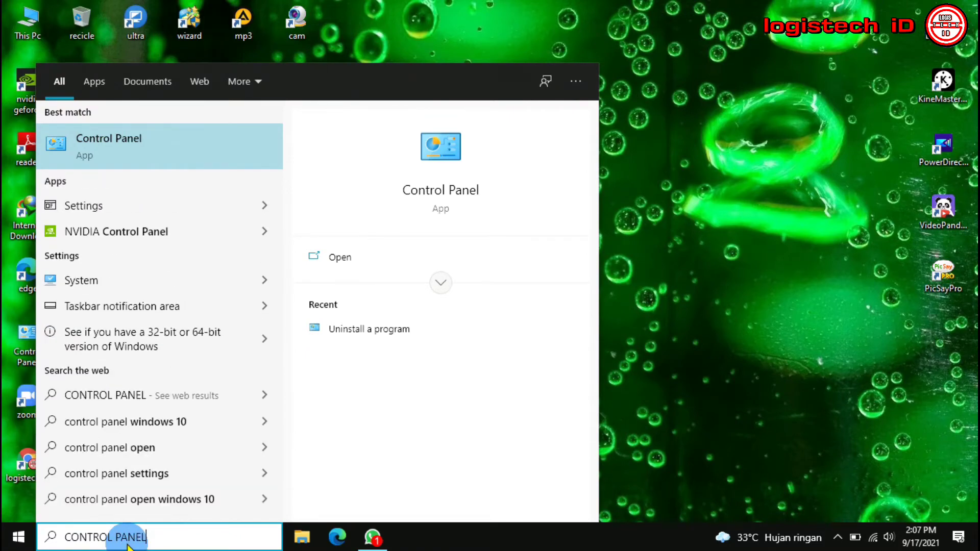
key("Return")
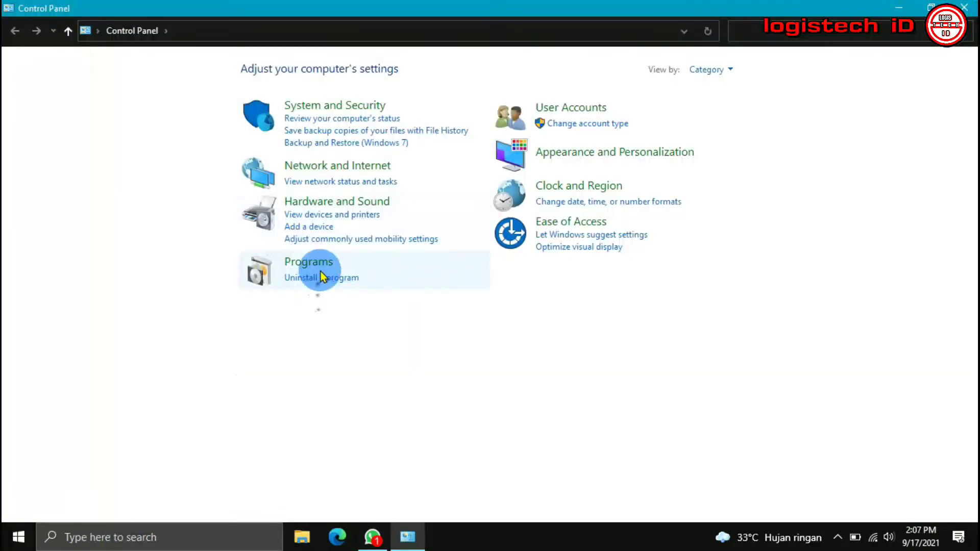
left_click(329, 280)
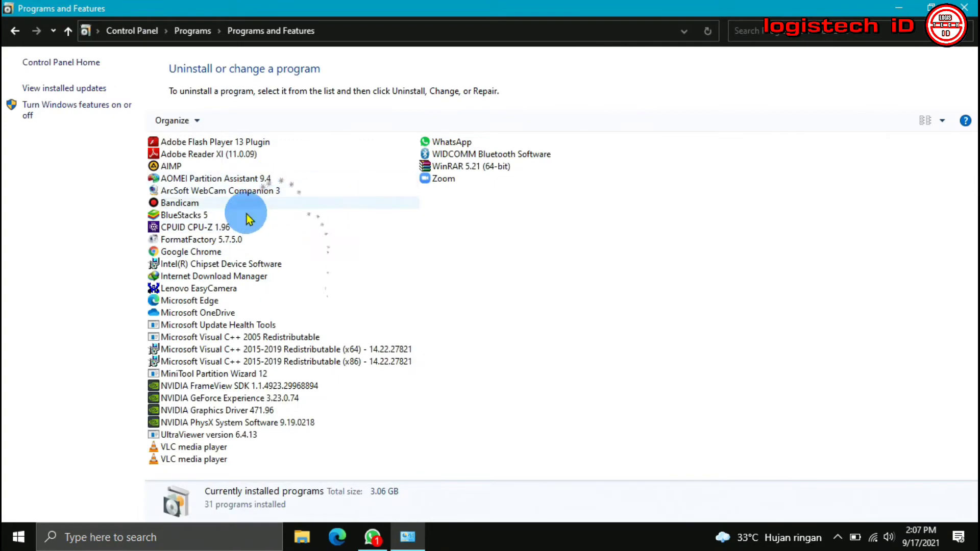
Uninstall Google Chrome together with its browsing data, and dismiss the uninstall survey and its browser window
left_click(179, 254)
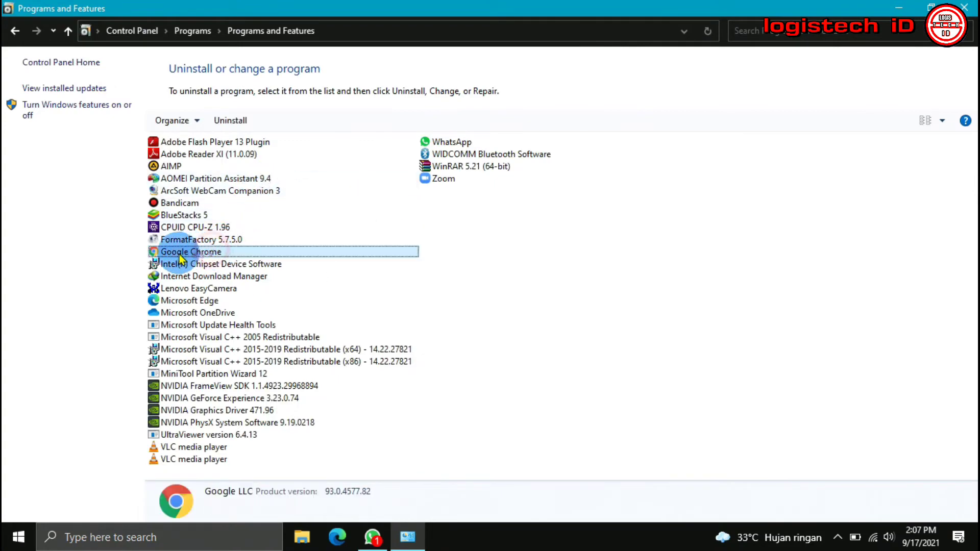
left_click(248, 265)
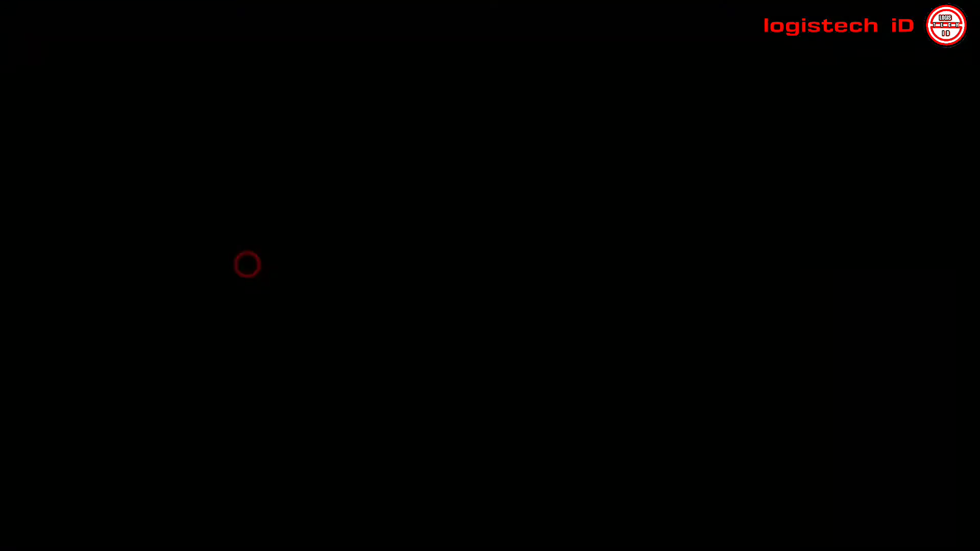
left_click(438, 317)
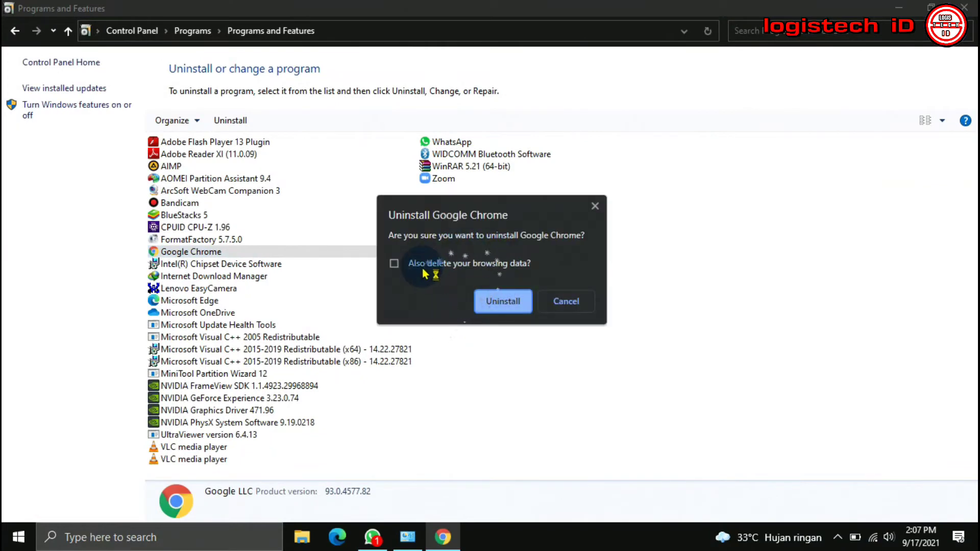
left_click(417, 264)
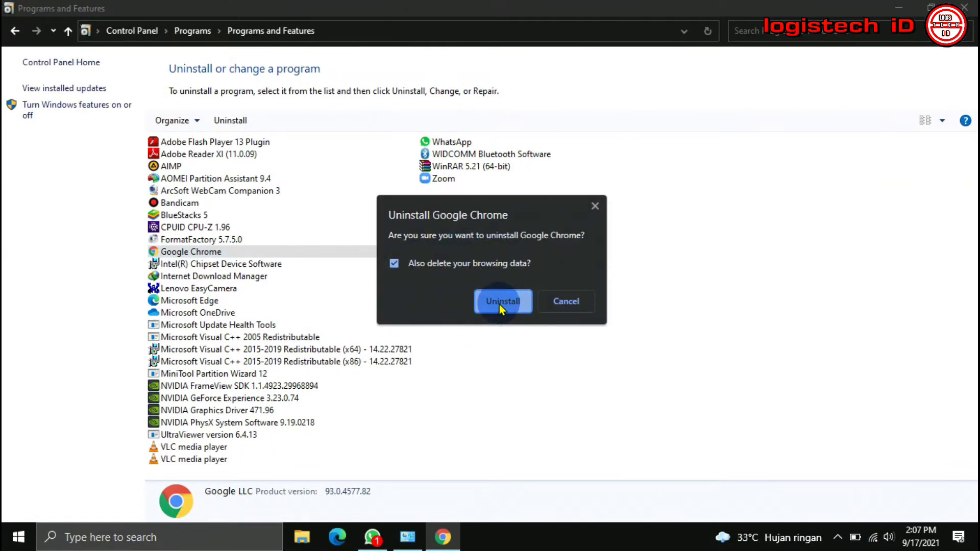
left_click(502, 302)
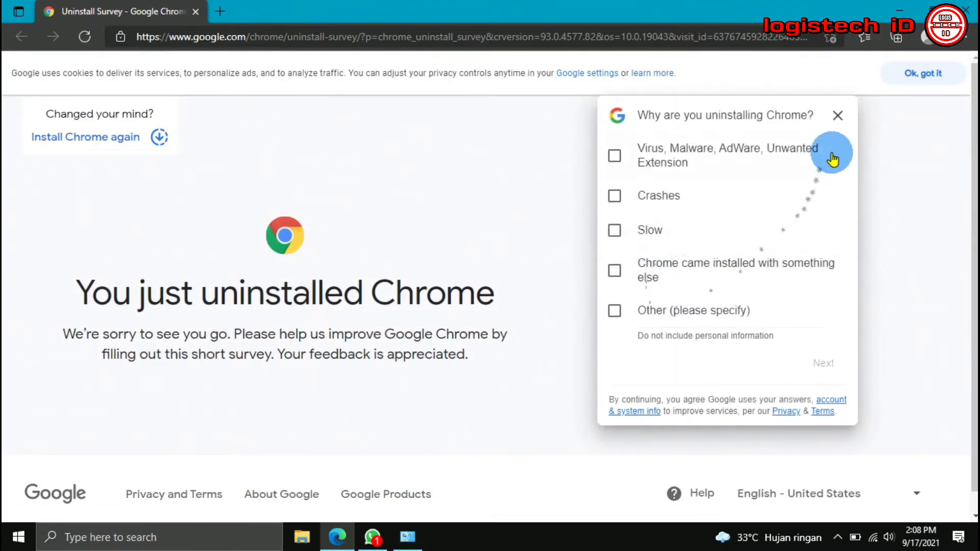
left_click(838, 117)
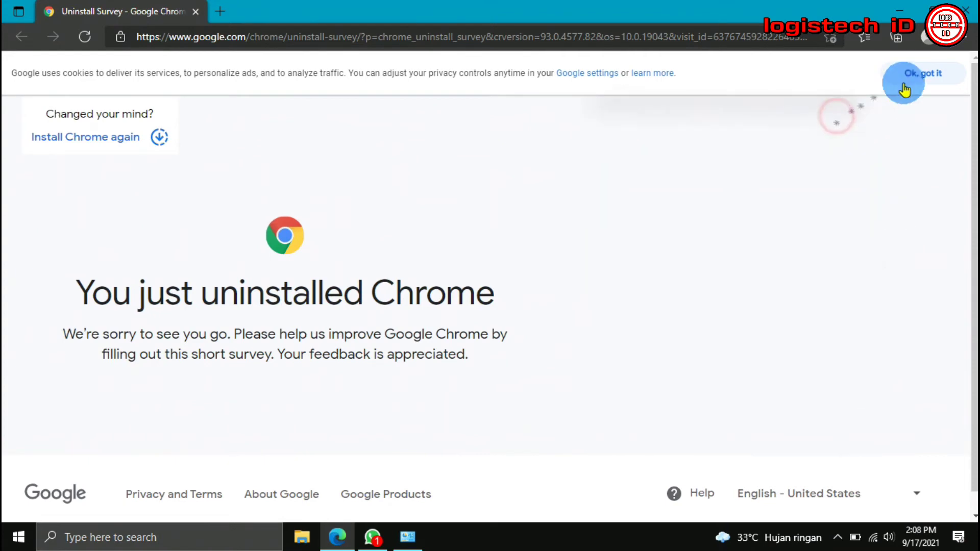
left_click(968, 10)
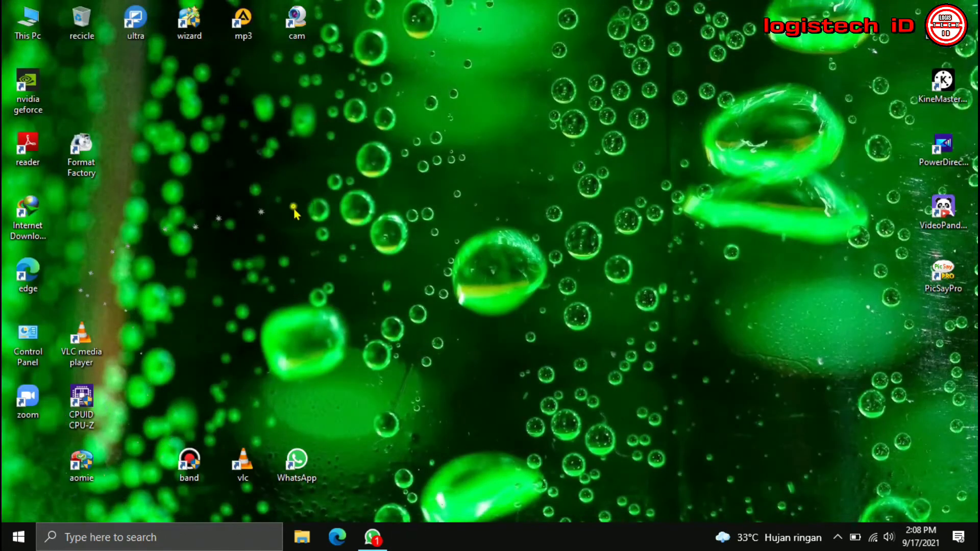
right_click(293, 207)
left_click(365, 250)
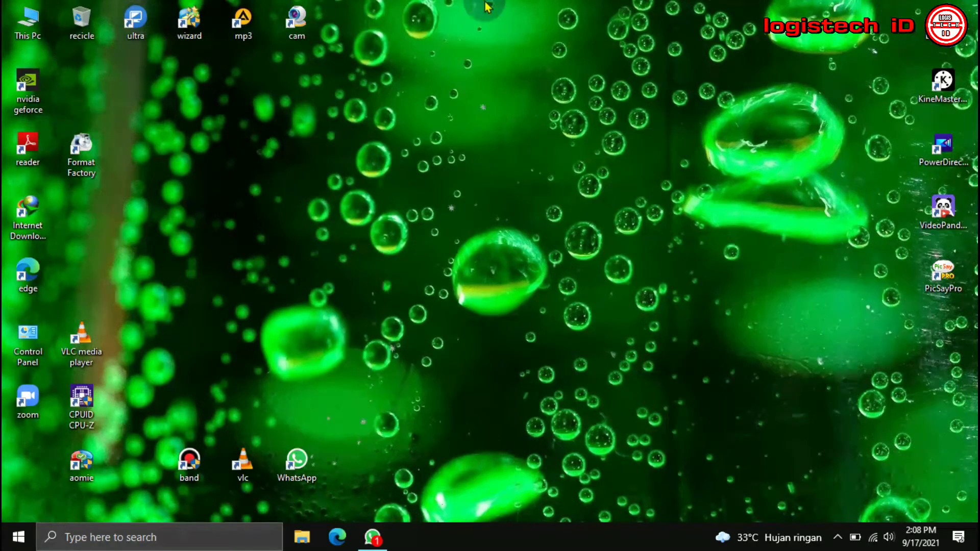
mouse_move(488, 6)
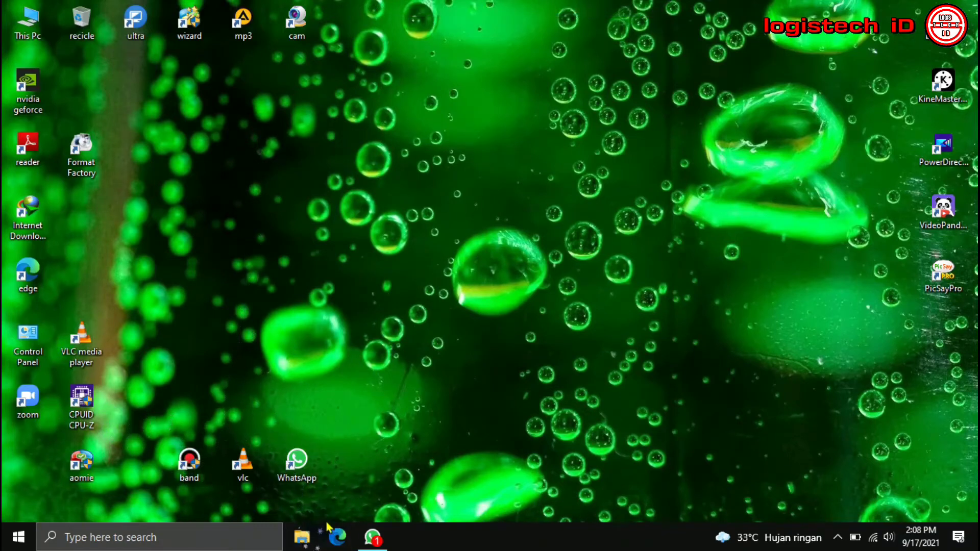
Switch to Microsoft Edge, search the web for DOWNLOAD CHROME, and open Google's official Chrome page from the results
left_click(338, 541)
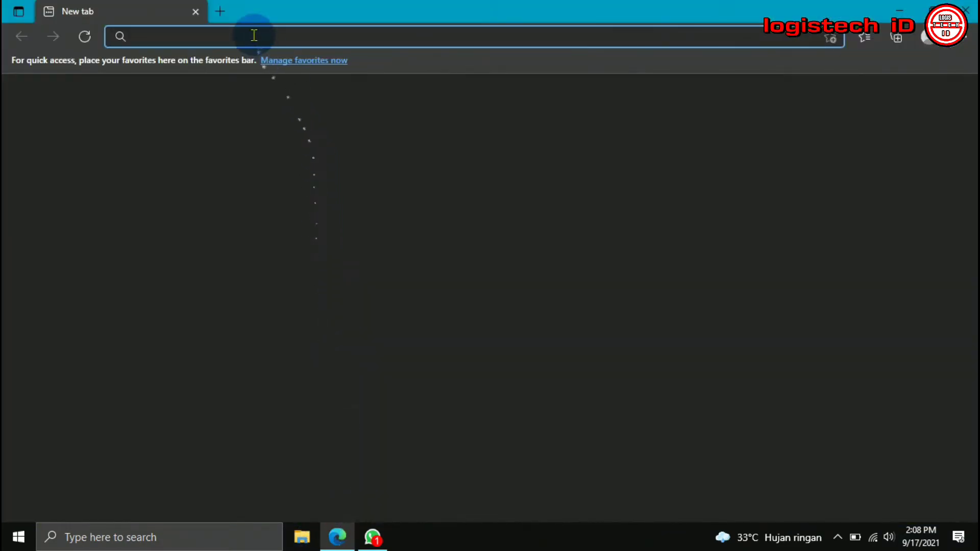
left_click(254, 35)
type("DO")
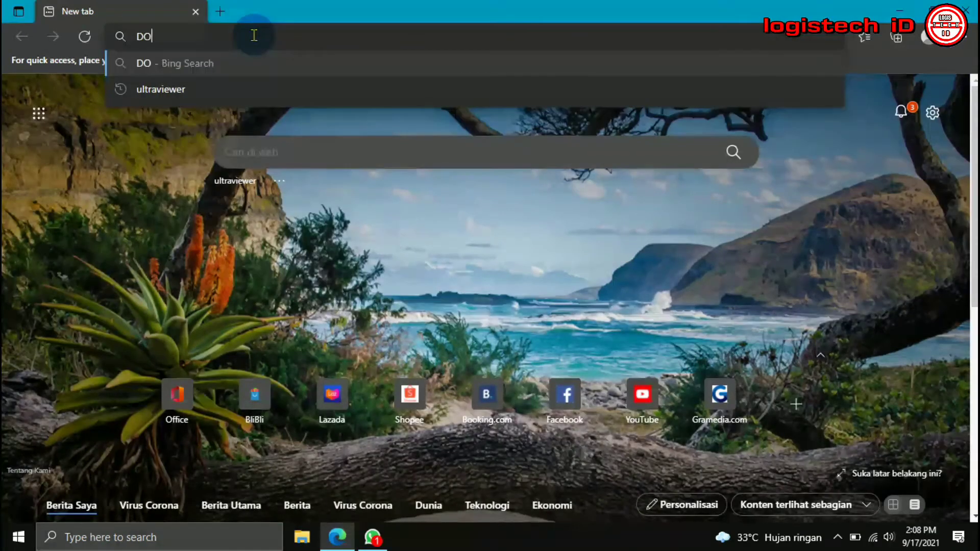
type("WNLOAD CHROME")
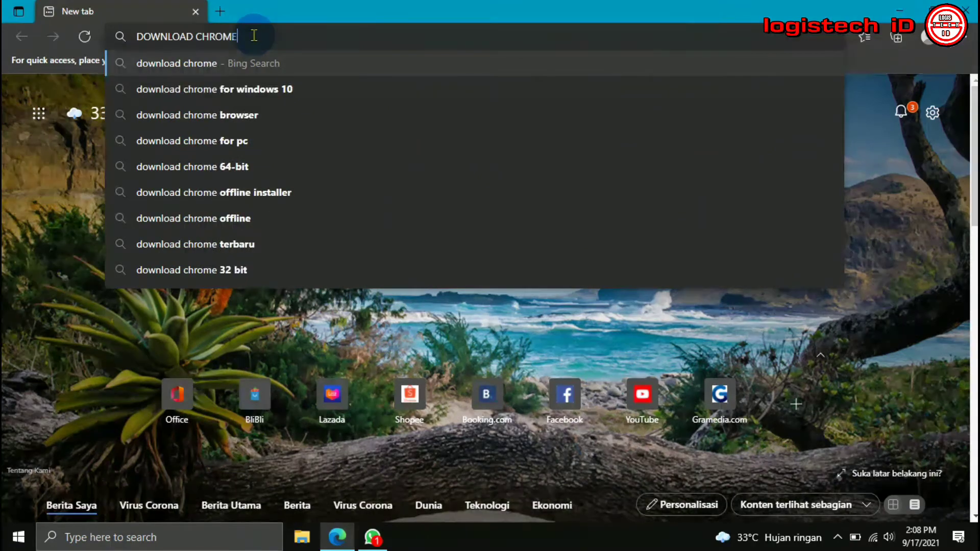
key("Return")
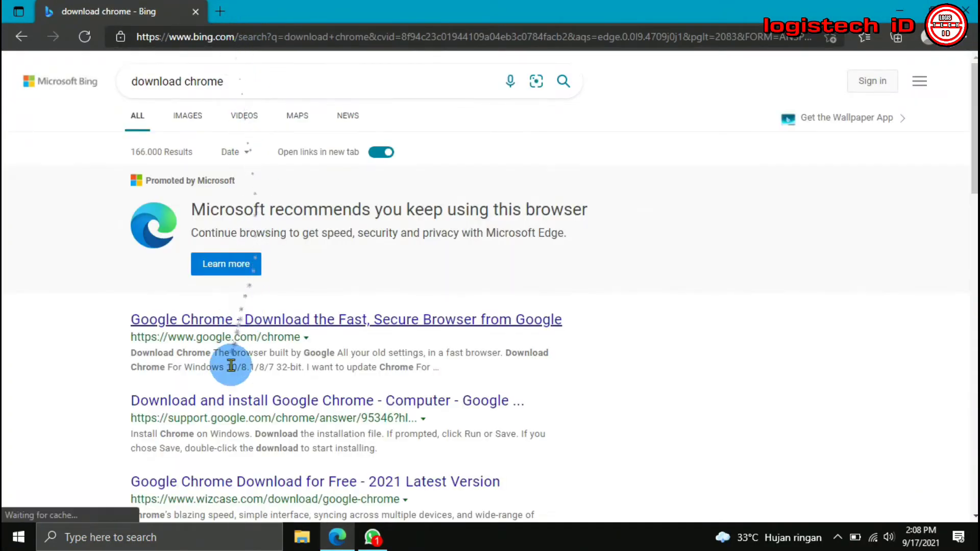
left_click(284, 321)
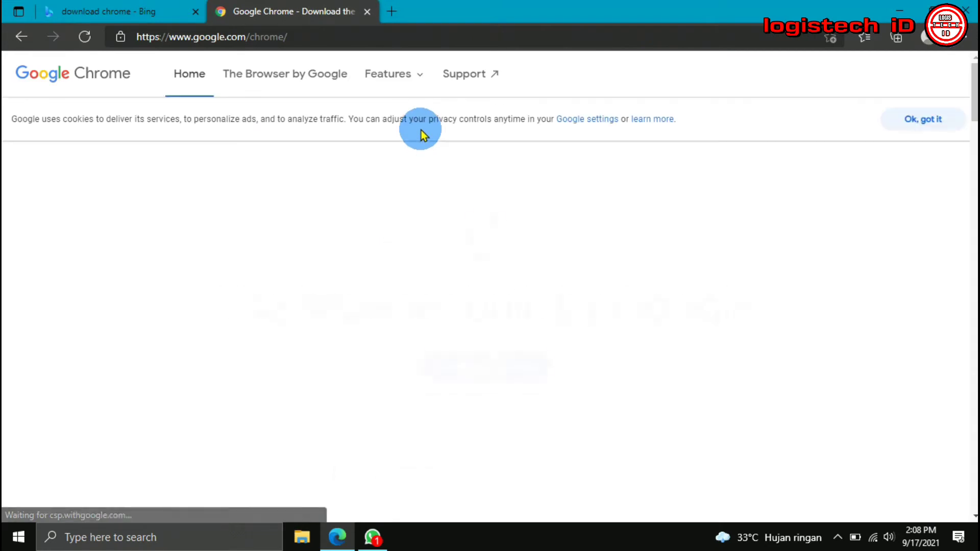
Download the Chrome installer, run ChromeSetup.exe, and let the installation finish
left_click(466, 344)
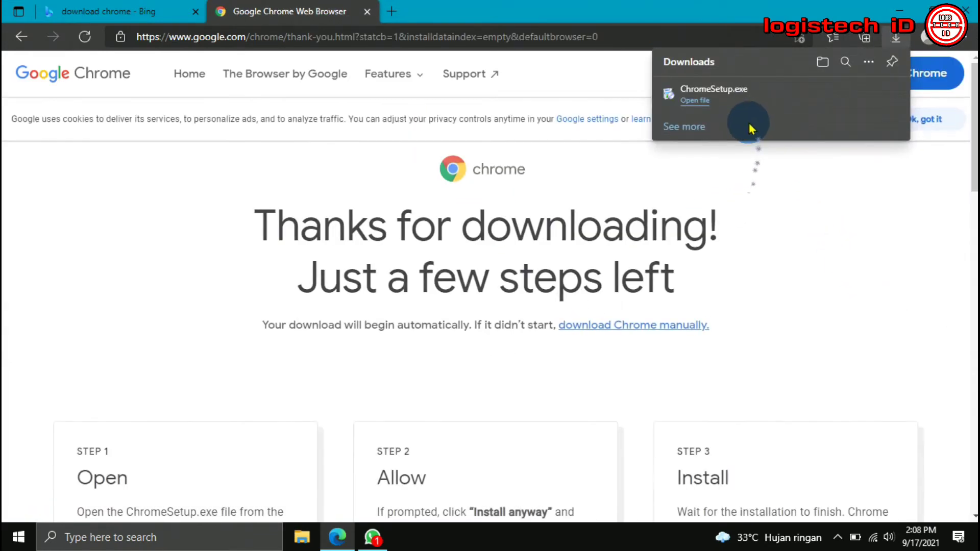
left_click(696, 100)
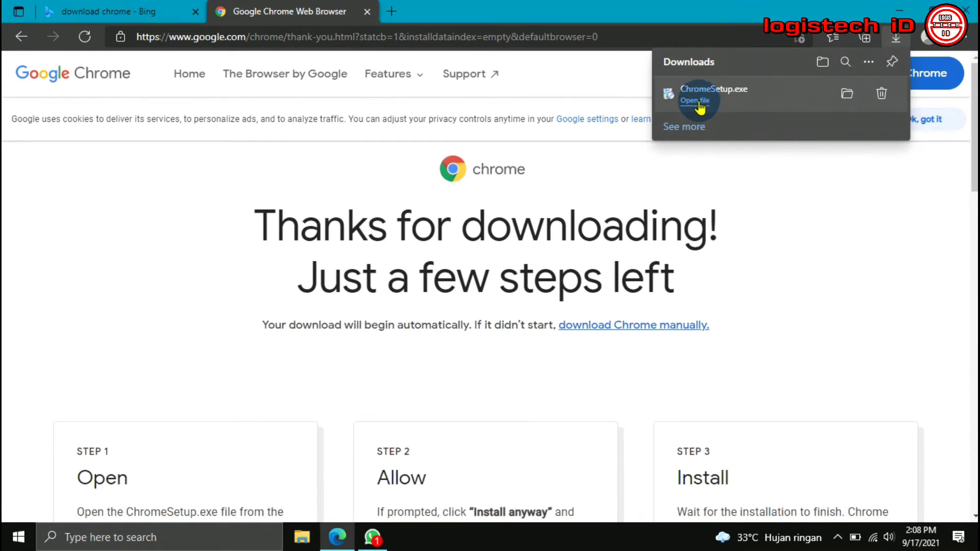
left_click(676, 132)
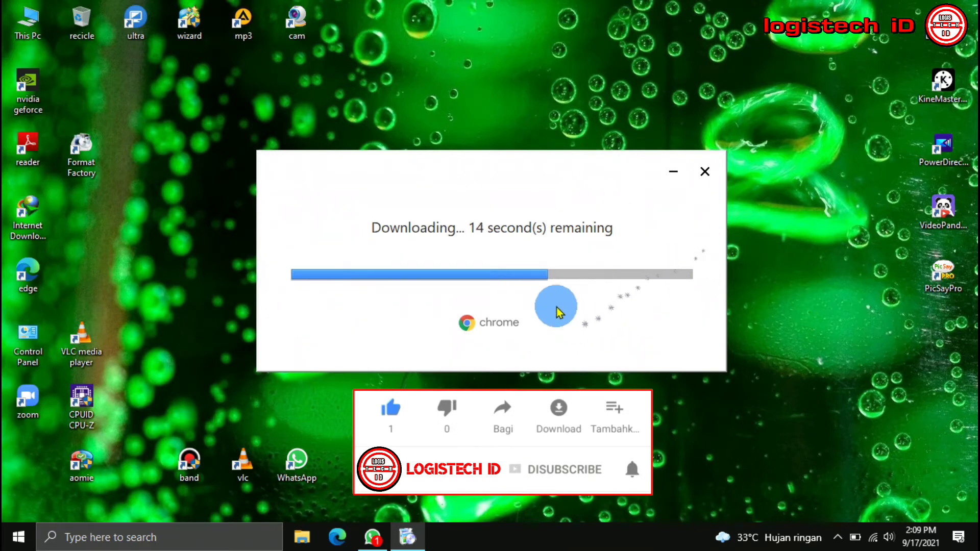
mouse_move(461, 6)
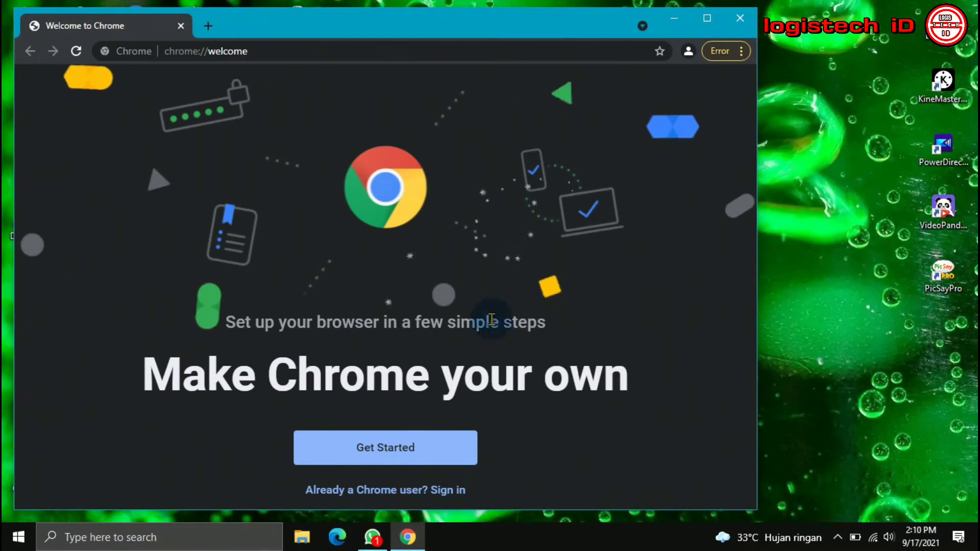
Maximize the Chrome welcome window and close it without signing in
left_click(704, 20)
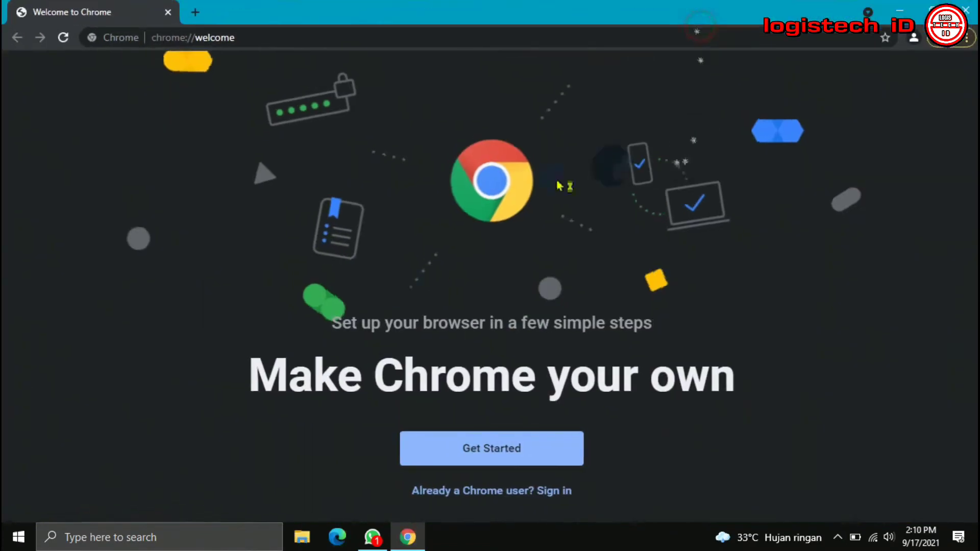
left_click(540, 436)
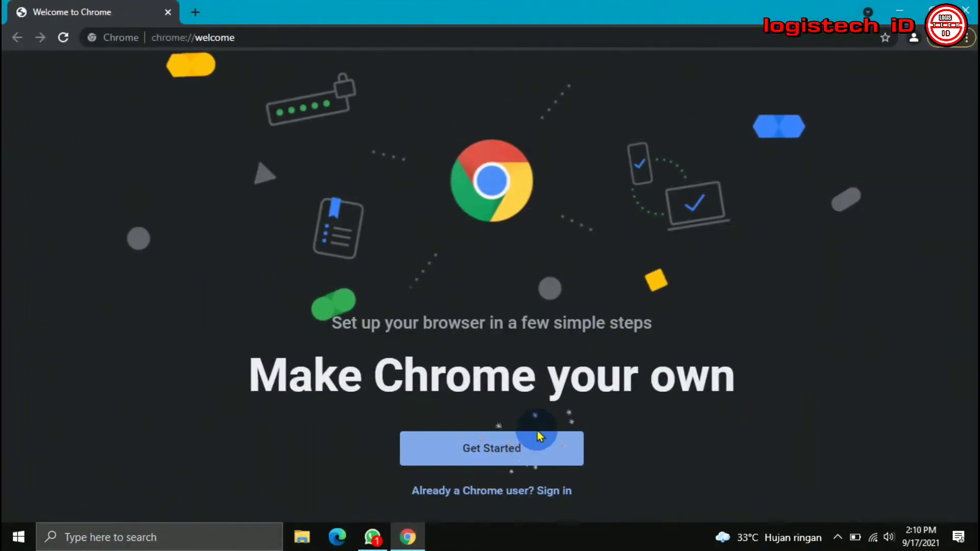
left_click(966, 9)
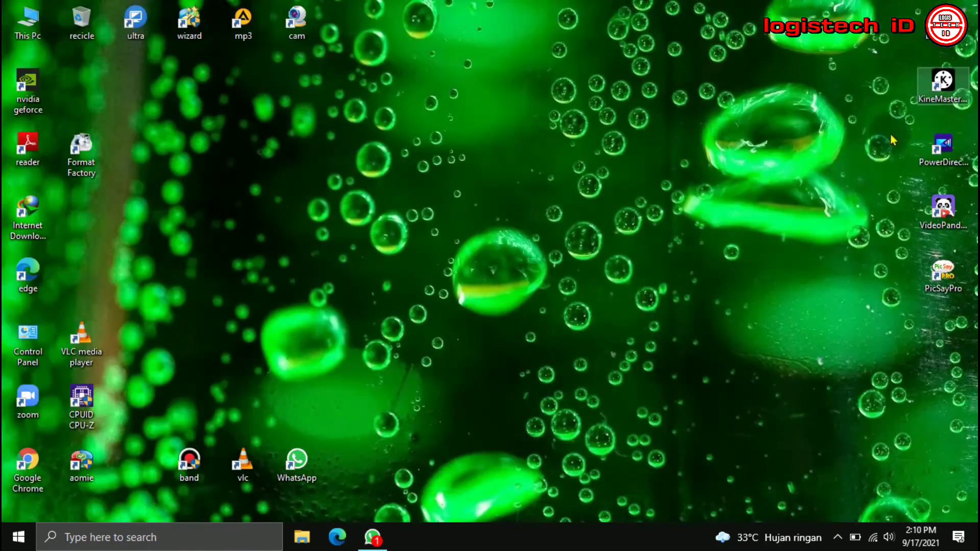
Refresh the desktop, launch the reinstalled Google Chrome to inspect its fresh state, and close it
right_click(400, 197)
left_click(440, 235)
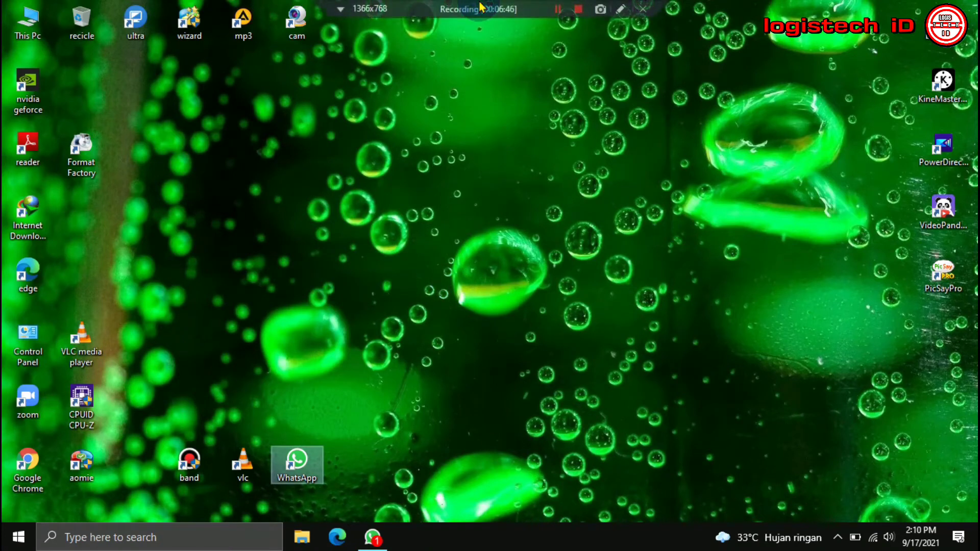
double_click(28, 467)
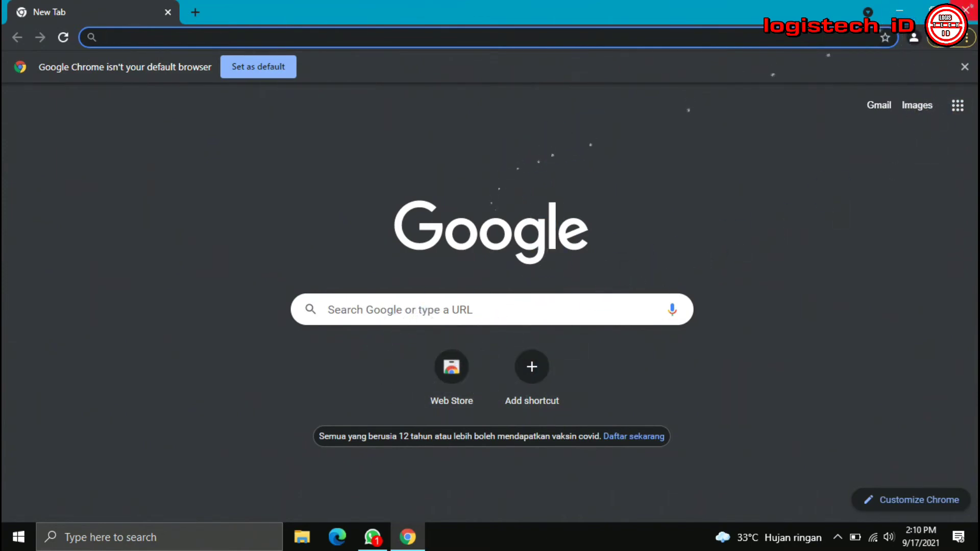
left_click(967, 10)
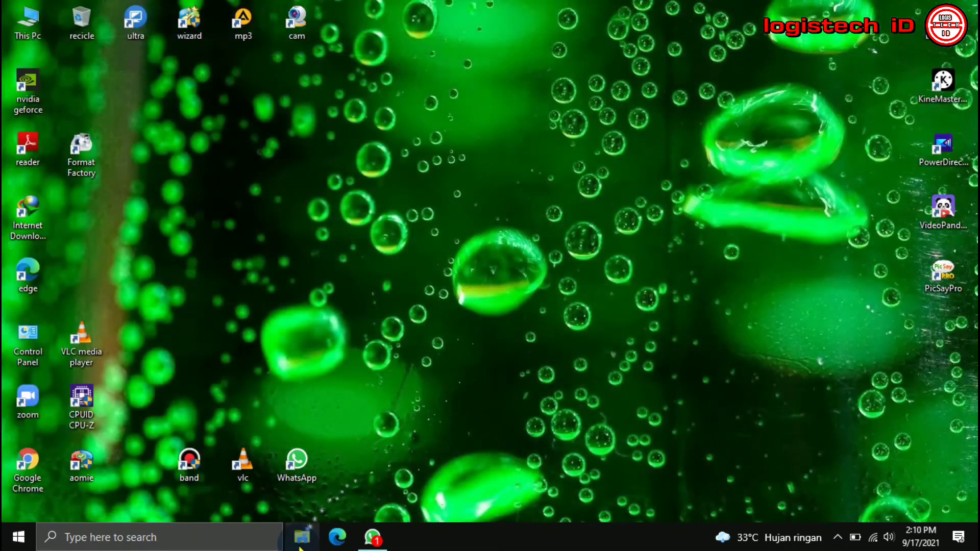
Copy all the contents of the User Data folder inside BACKUP CHROME on Local Disk (E:)
left_click(302, 536)
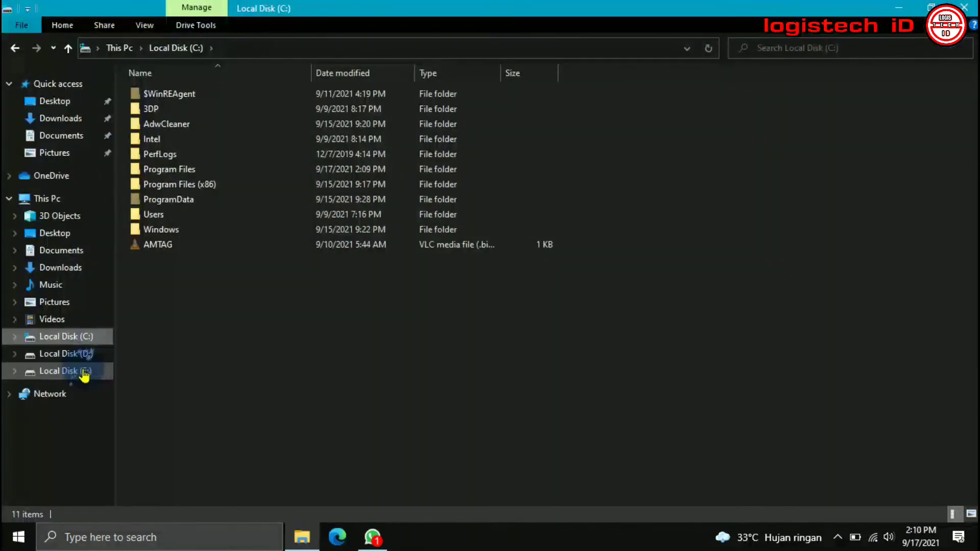
left_click(84, 372)
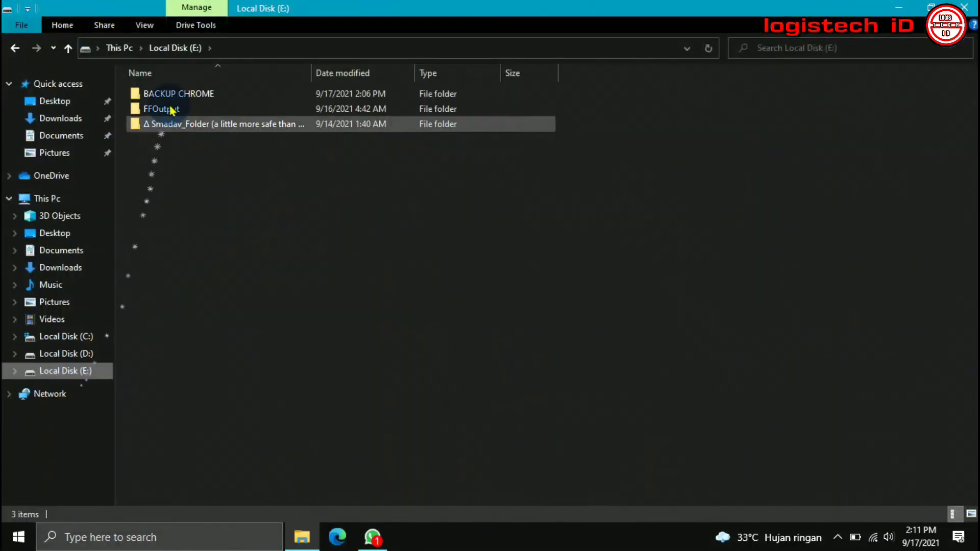
double_click(190, 95)
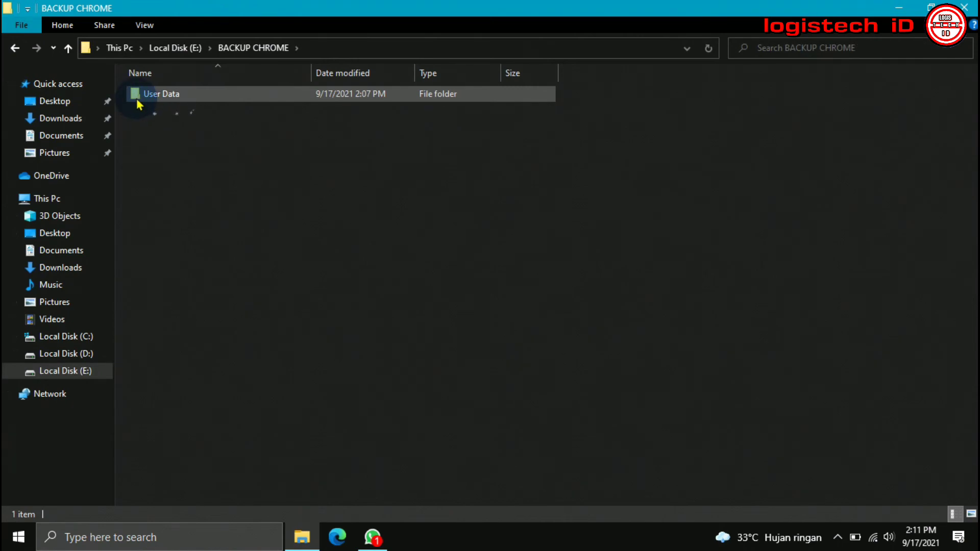
double_click(156, 100)
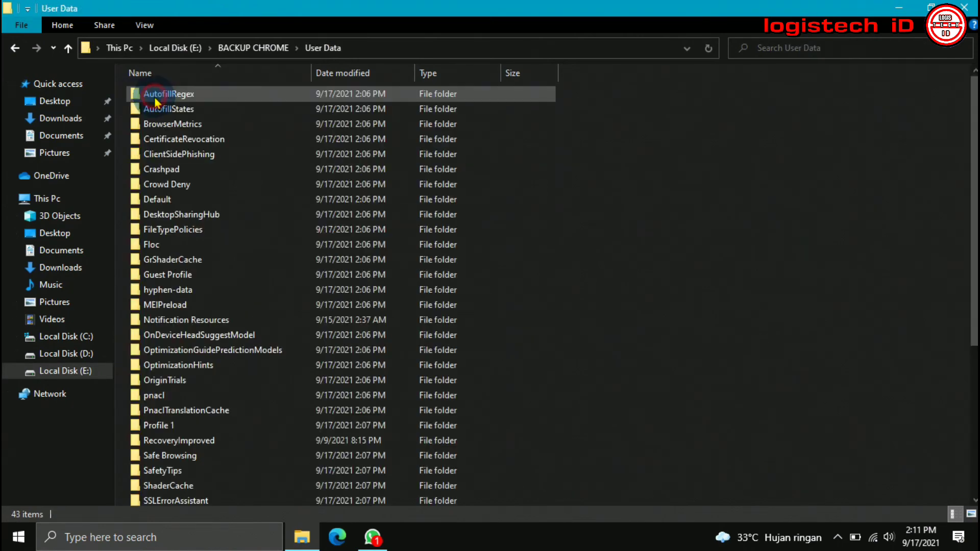
left_click(165, 185)
key("ctrl+a")
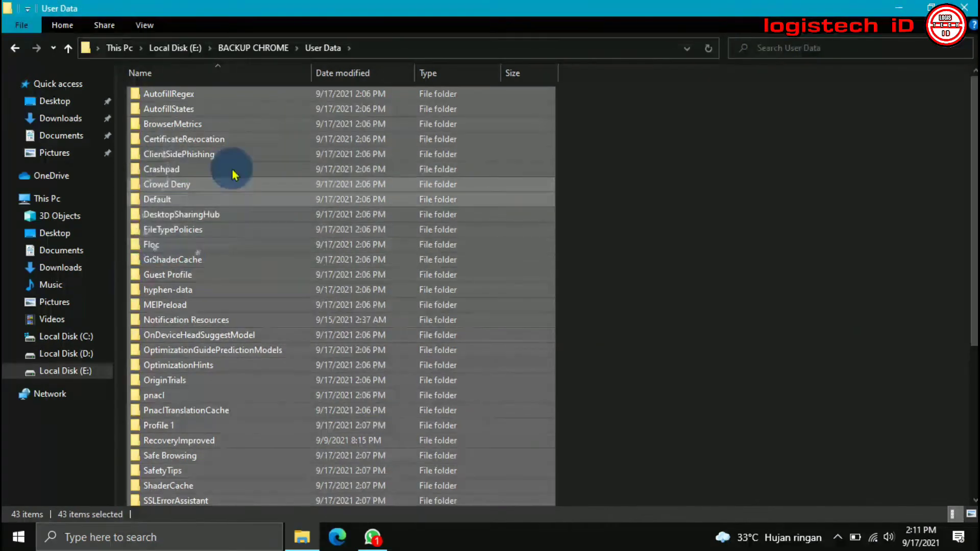
right_click(189, 220)
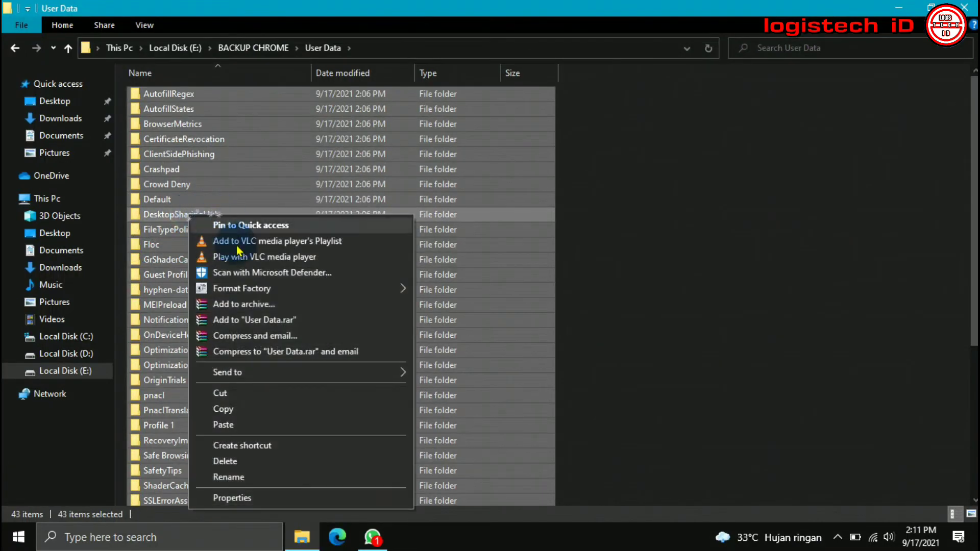
left_click(223, 409)
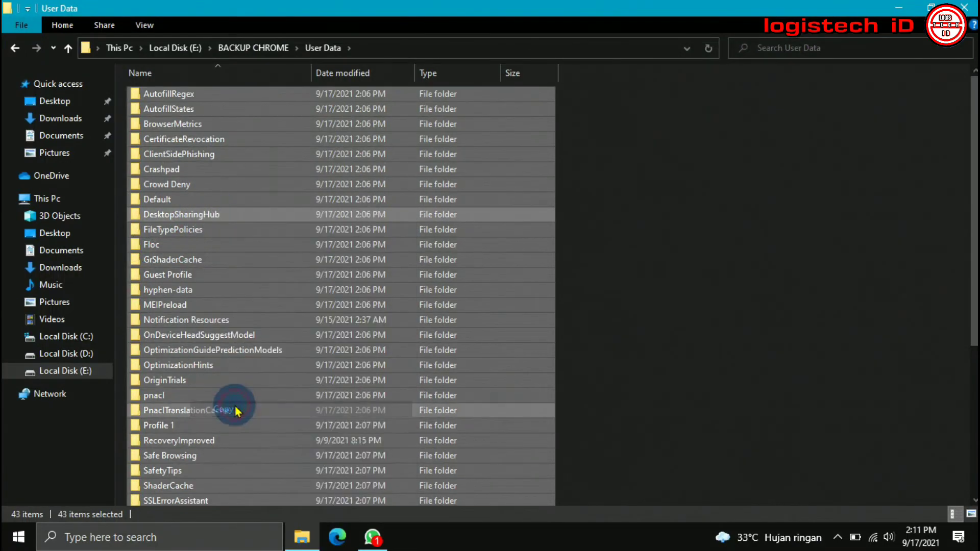
Go to the Users folder on Local Disk (C:), check the signed-in Windows account name, and open the matching profile folder
left_click(81, 338)
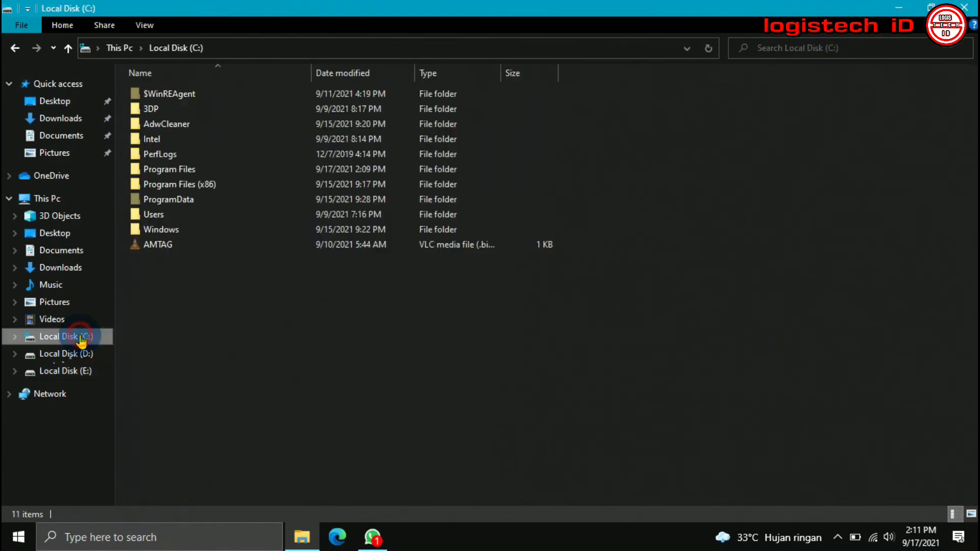
double_click(163, 218)
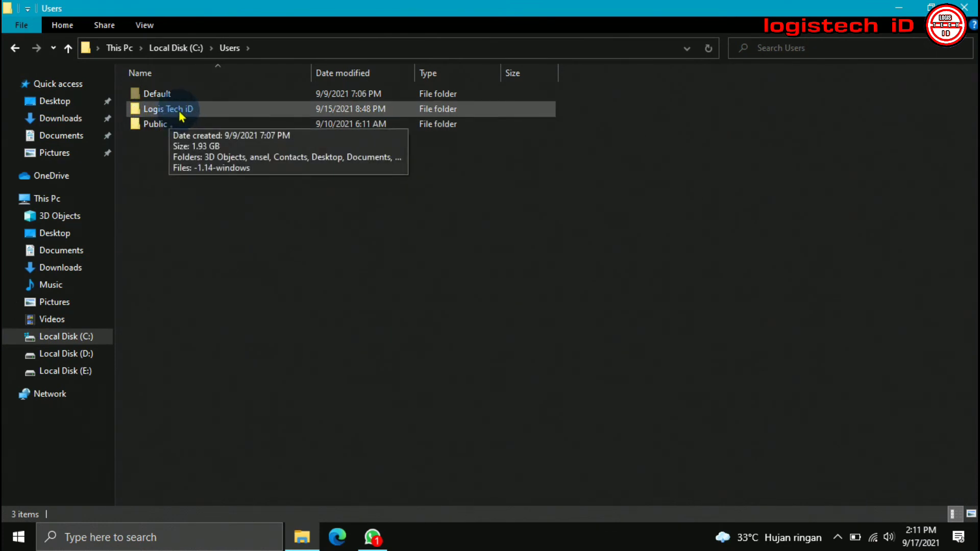
left_click(18, 537)
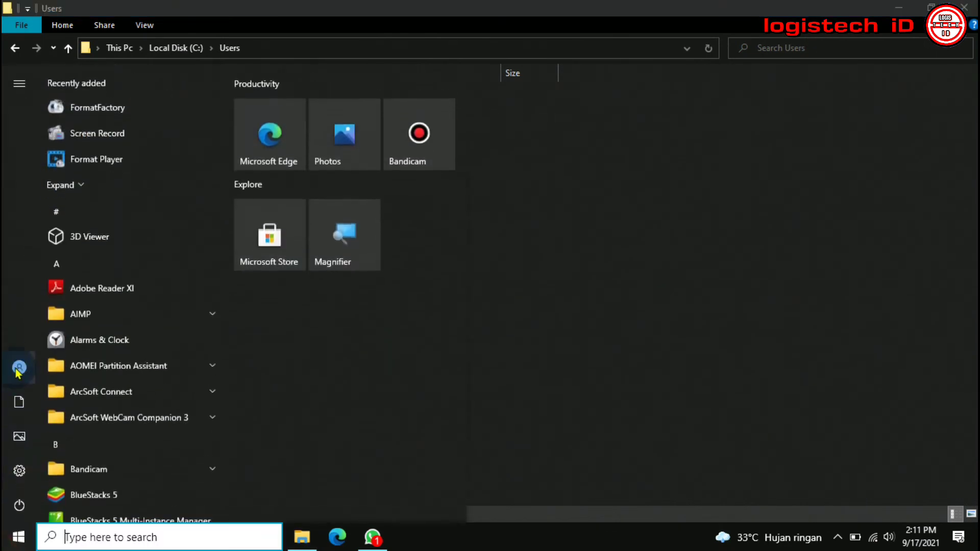
mouse_move(30, 368)
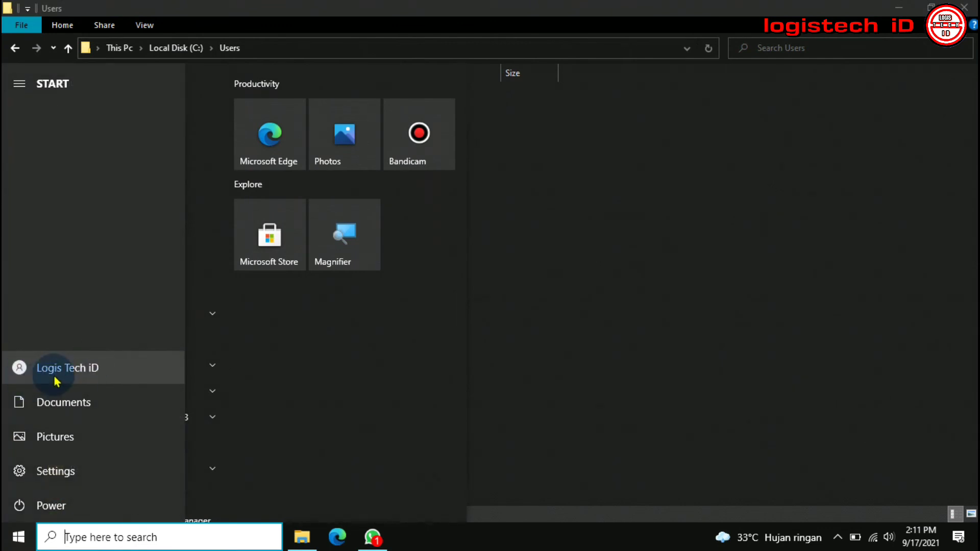
left_click(652, 262)
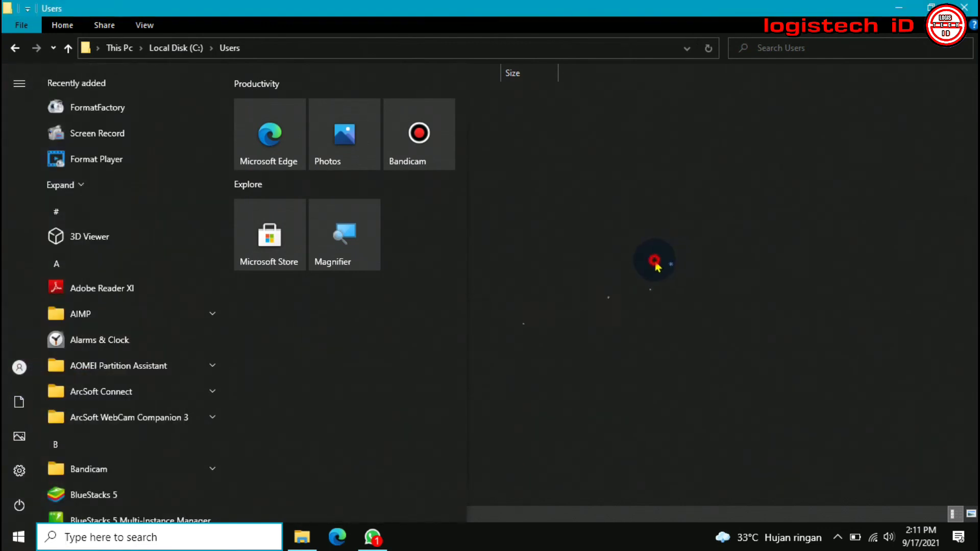
left_click(167, 111)
double_click(168, 110)
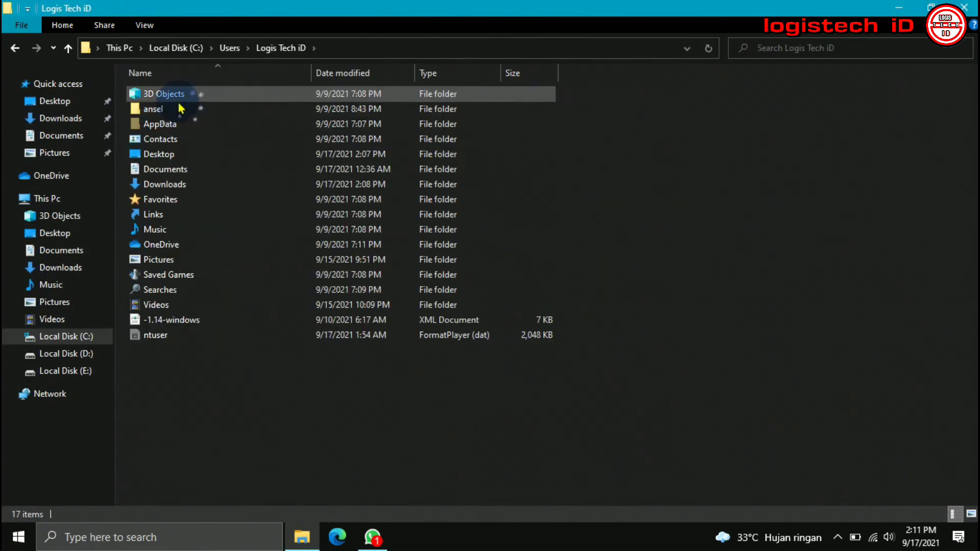
Open Chrome's User Data folder under AppData\Local\Google\Chrome in the profile folder
double_click(195, 125)
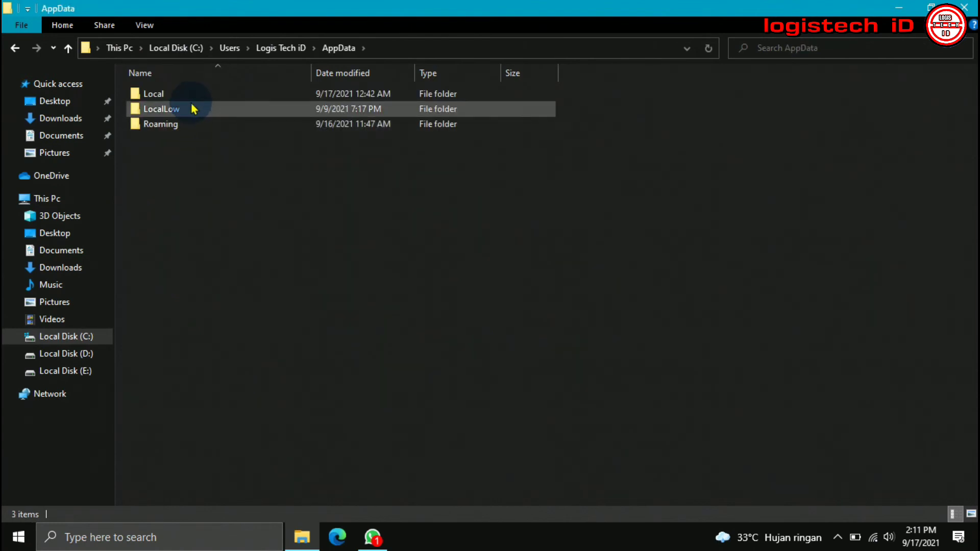
mouse_move(454, 6)
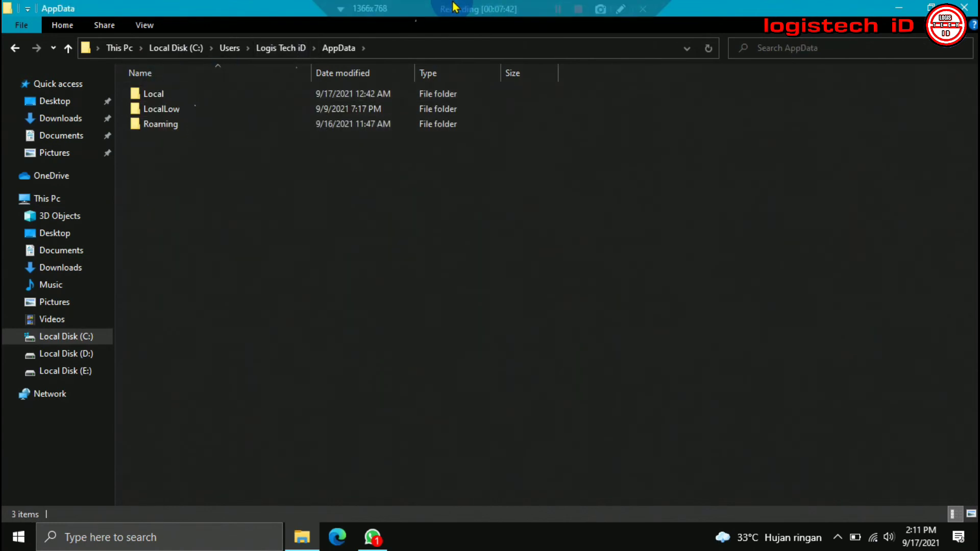
double_click(190, 98)
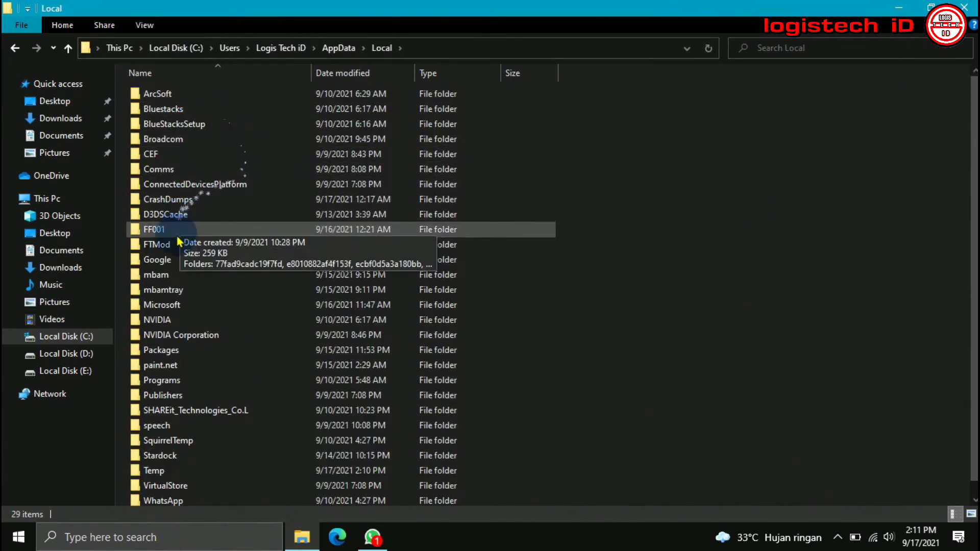
double_click(176, 261)
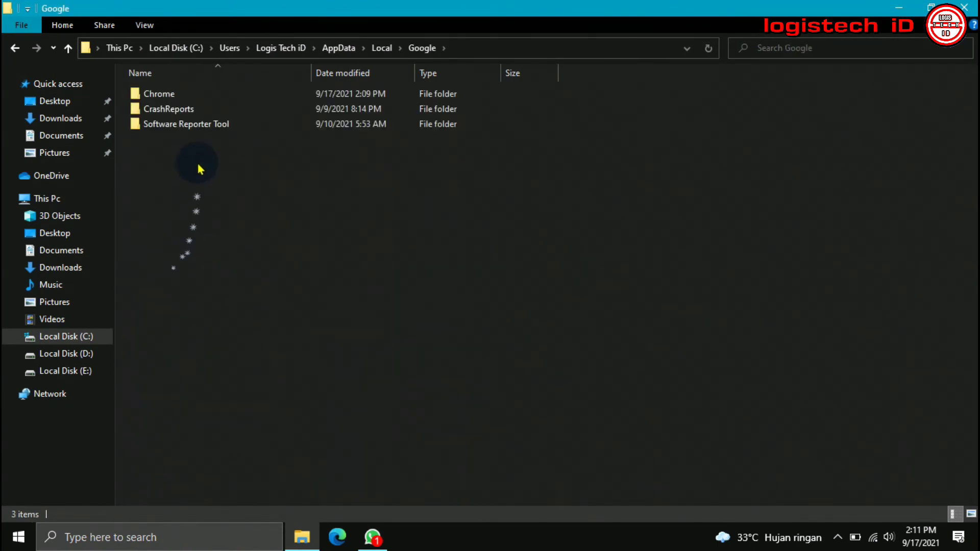
left_click(182, 96)
double_click(182, 96)
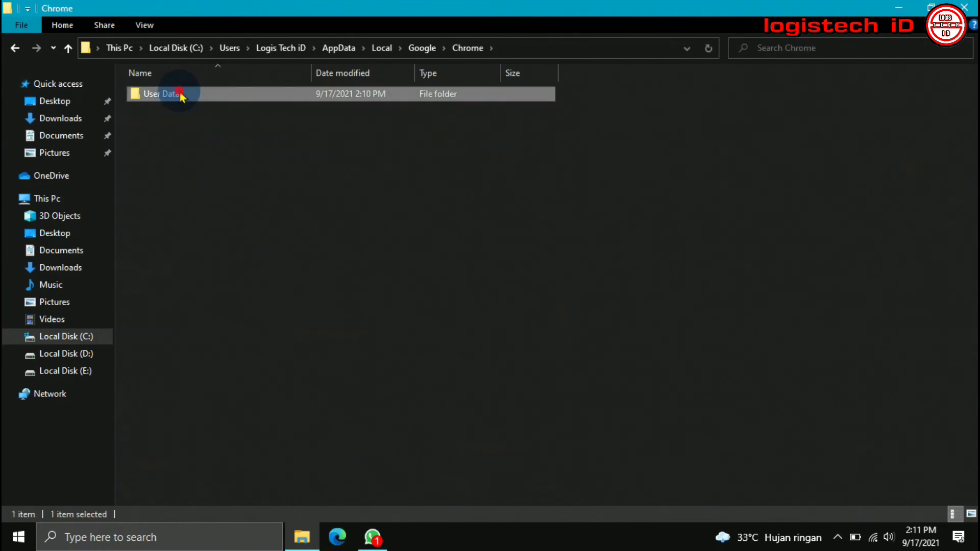
double_click(176, 96)
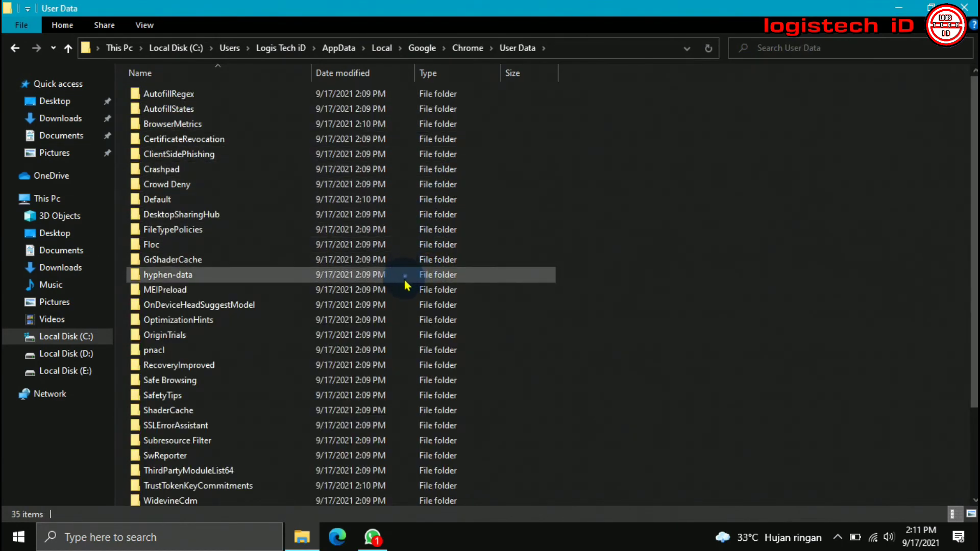
Delete all the existing contents of the reinstalled Chrome's User Data folder
key("ctrl+a")
right_click(335, 323)
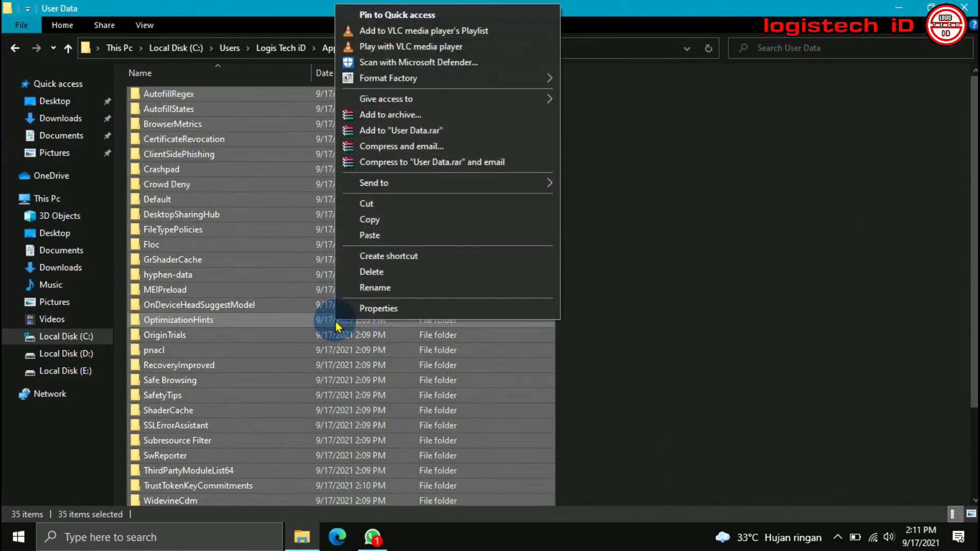
left_click(372, 272)
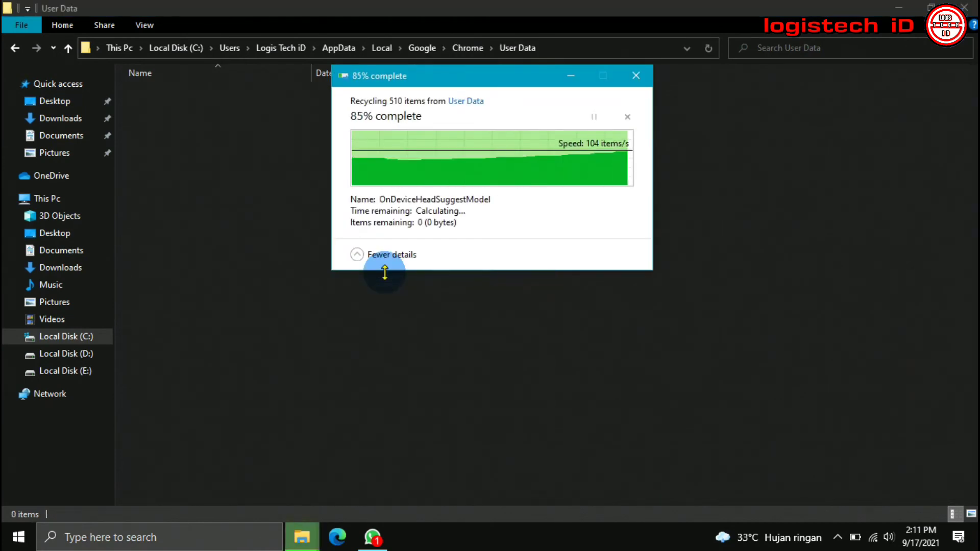
Paste the copied backup contents into the emptied User Data folder and clear the selection once copying ends
right_click(343, 262)
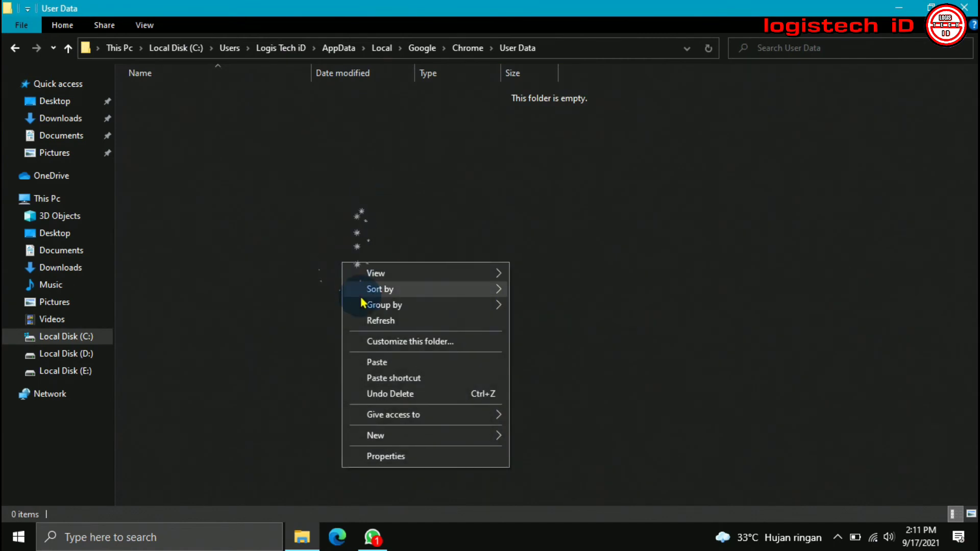
left_click(378, 362)
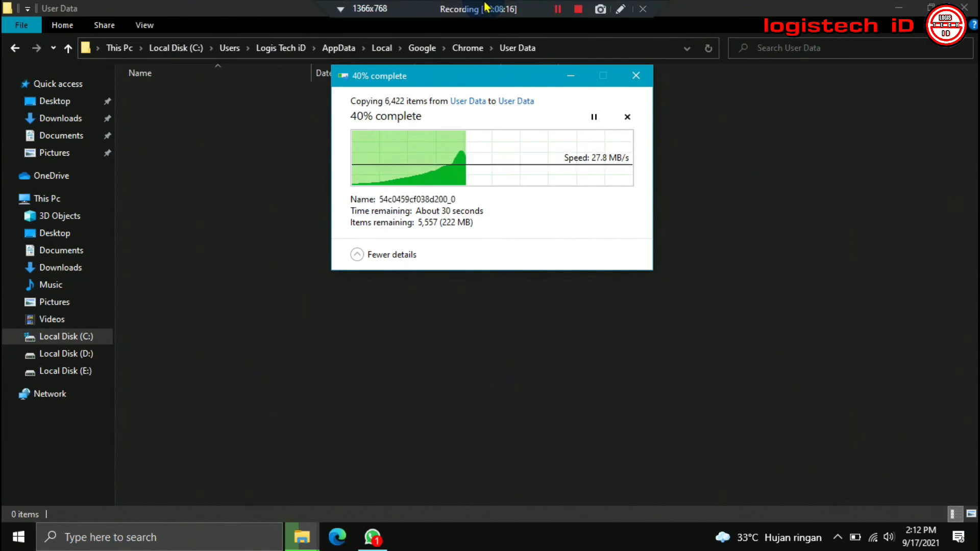
left_click(500, 176)
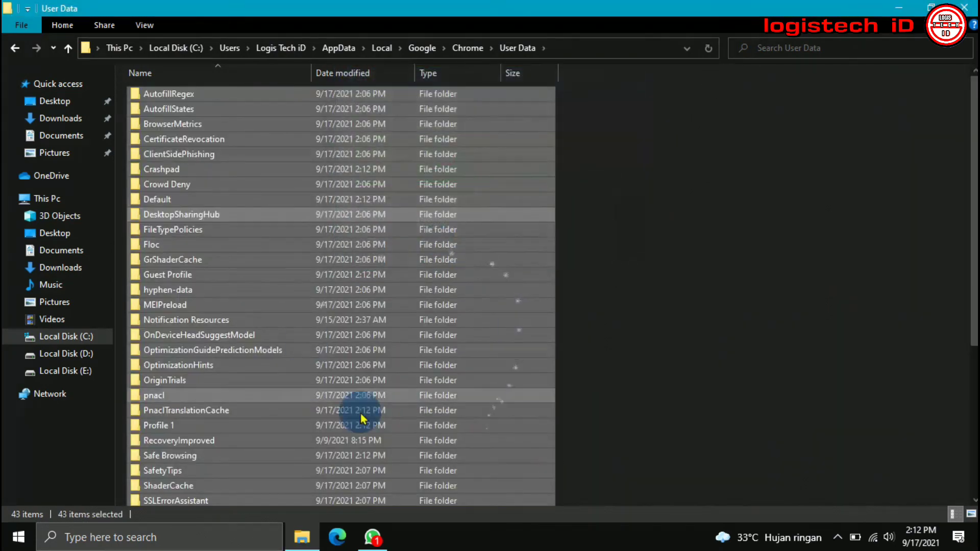
left_click(624, 287)
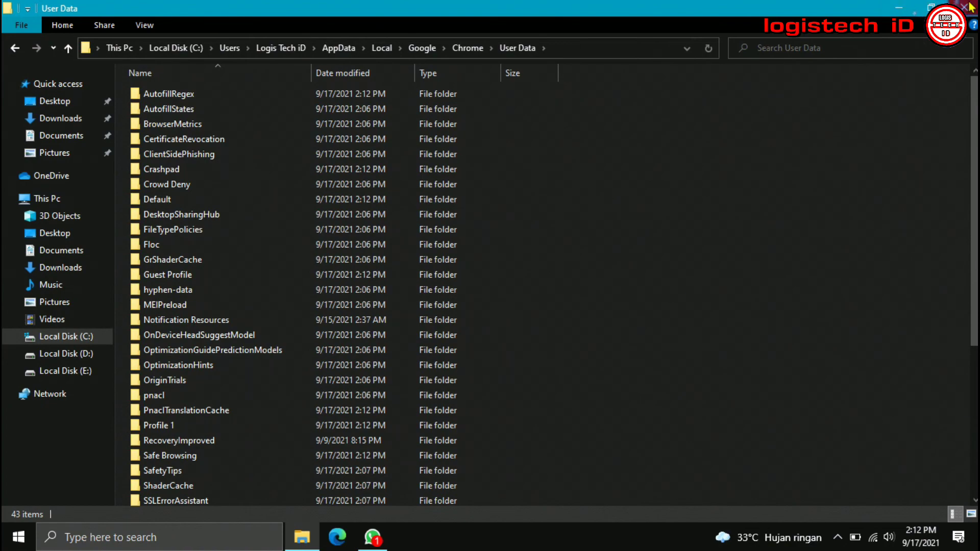
Close the User Data folder window and refresh the desktop
key("super+d")
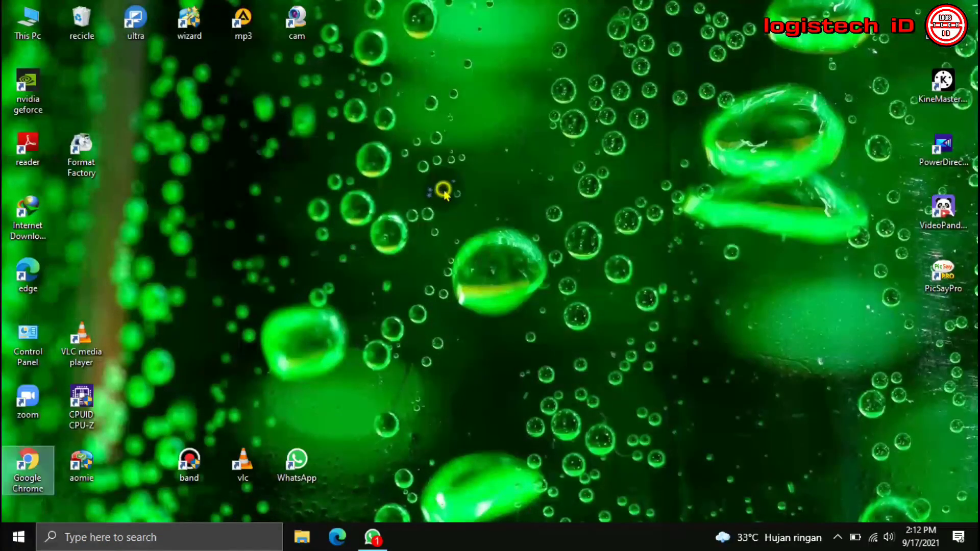
right_click(445, 189)
left_click(488, 232)
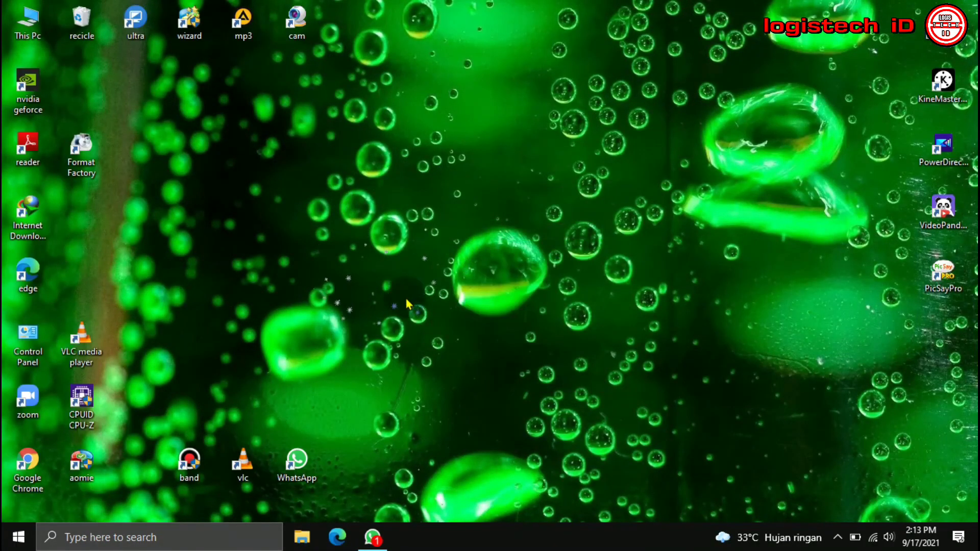
Launch Google Chrome and maximize the profile chooser to check the restored profiles
double_click(17, 476)
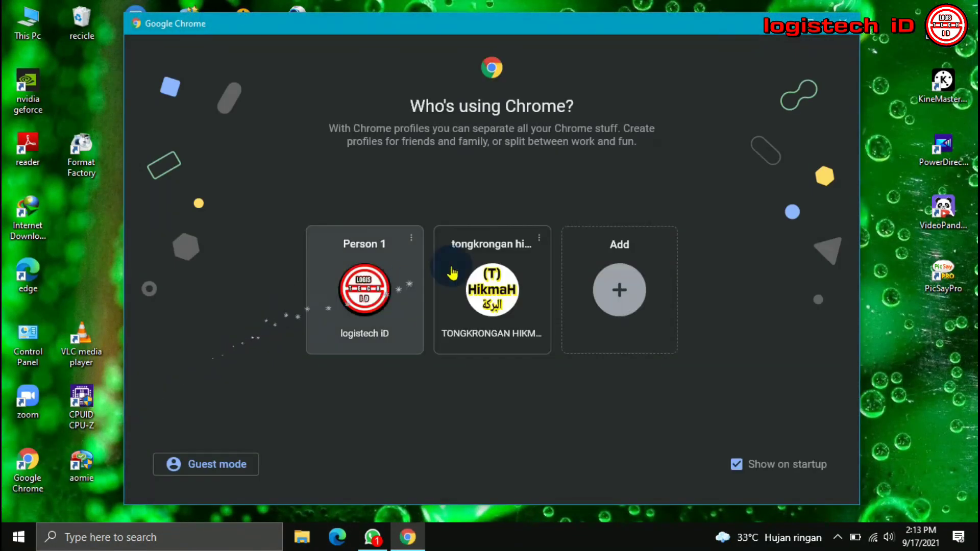
left_click(405, 325)
left_click(825, 23)
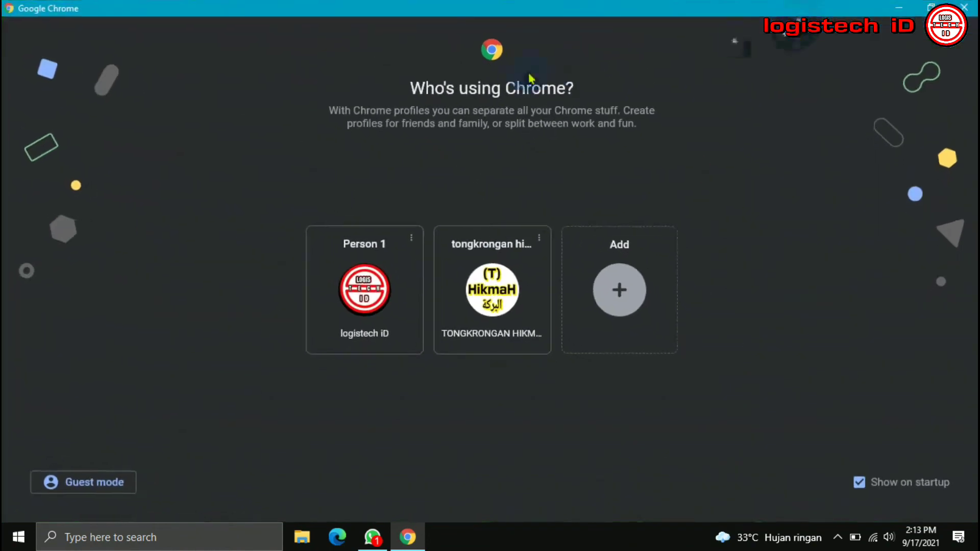
left_click(464, 247)
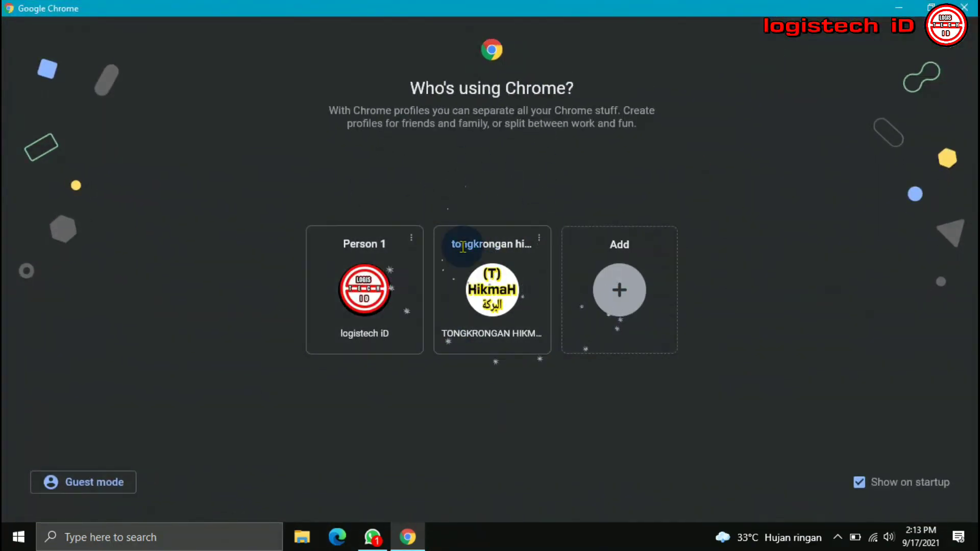
Open the Person 1 profile and follow its logistech iD shortcut to check the YouTube Studio dashboard
left_click(364, 314)
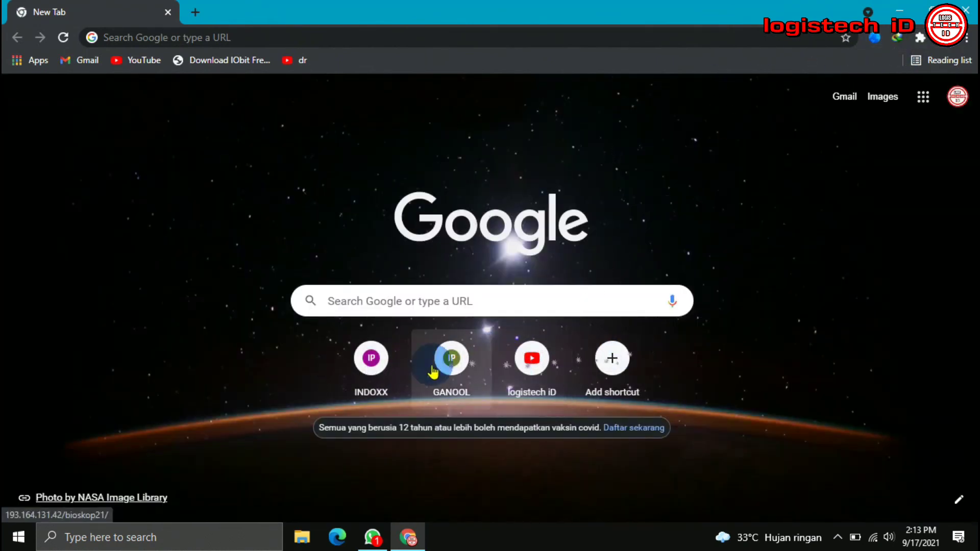
left_click(542, 375)
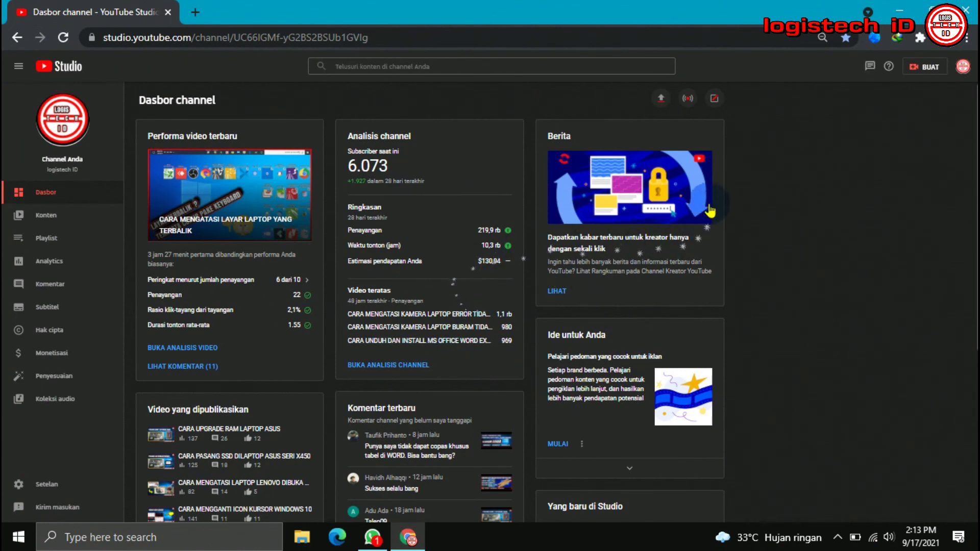
left_click(204, 349)
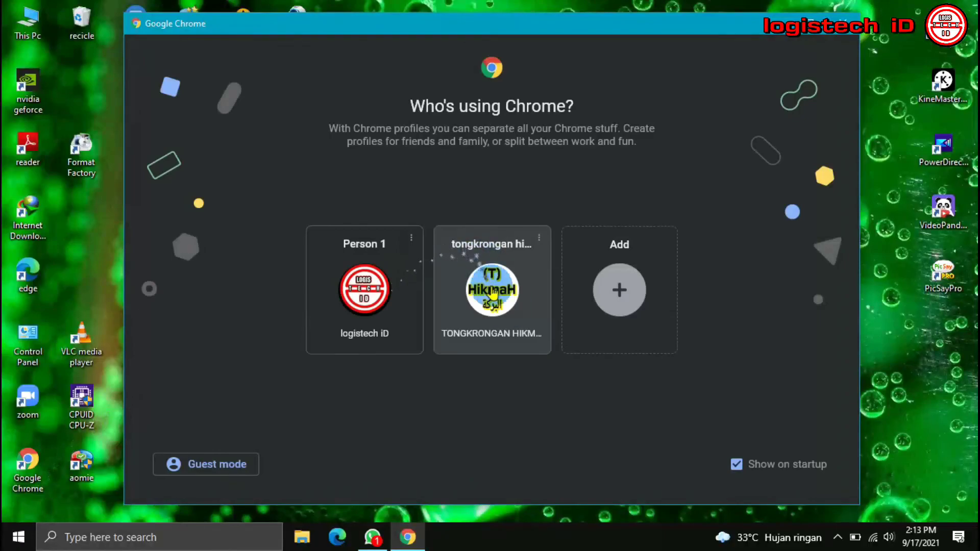
left_click(510, 309)
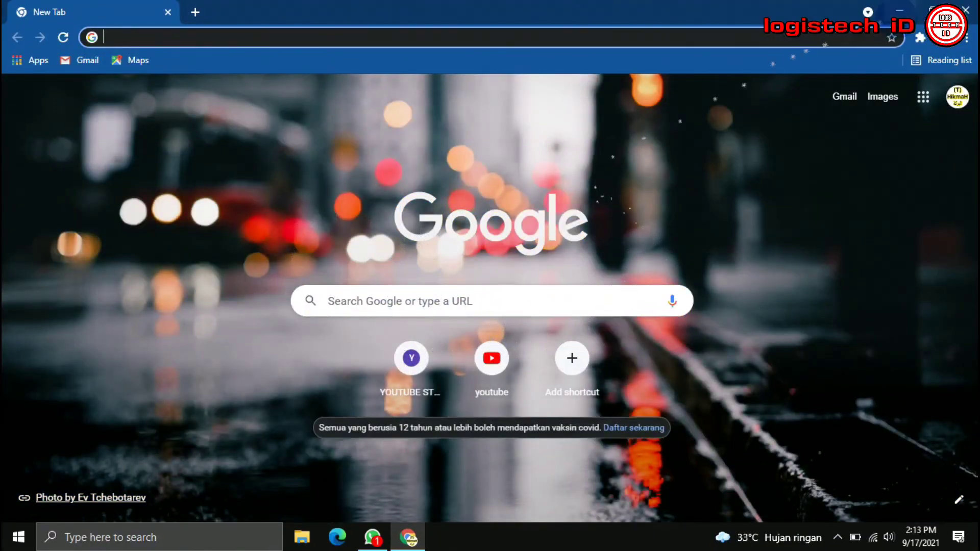
left_click(966, 9)
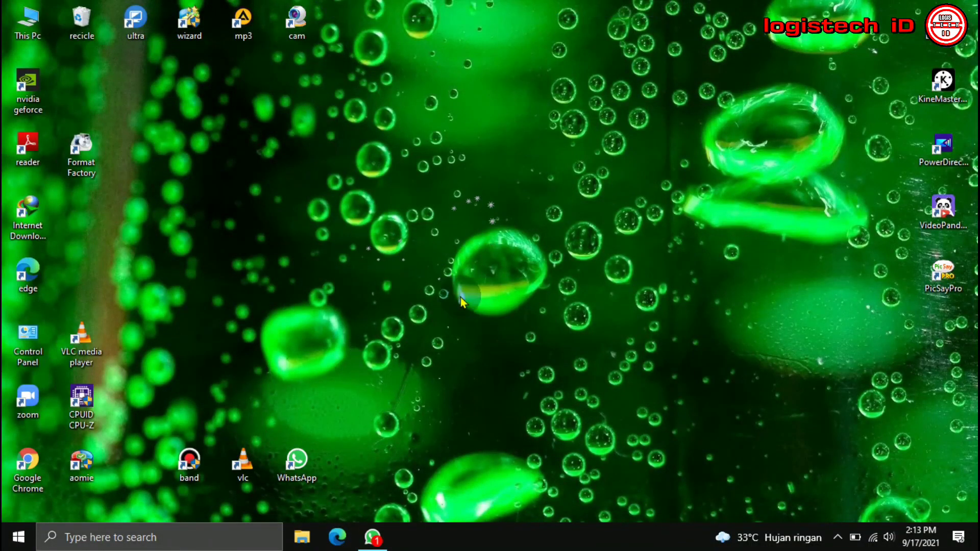
Refresh the desktop
right_click(474, 192)
left_click(556, 234)
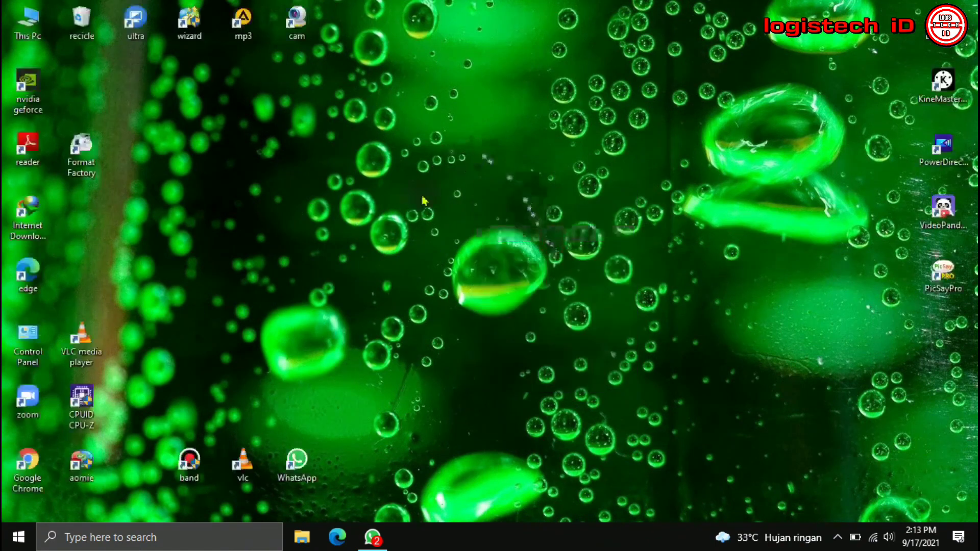
right_click(499, 180)
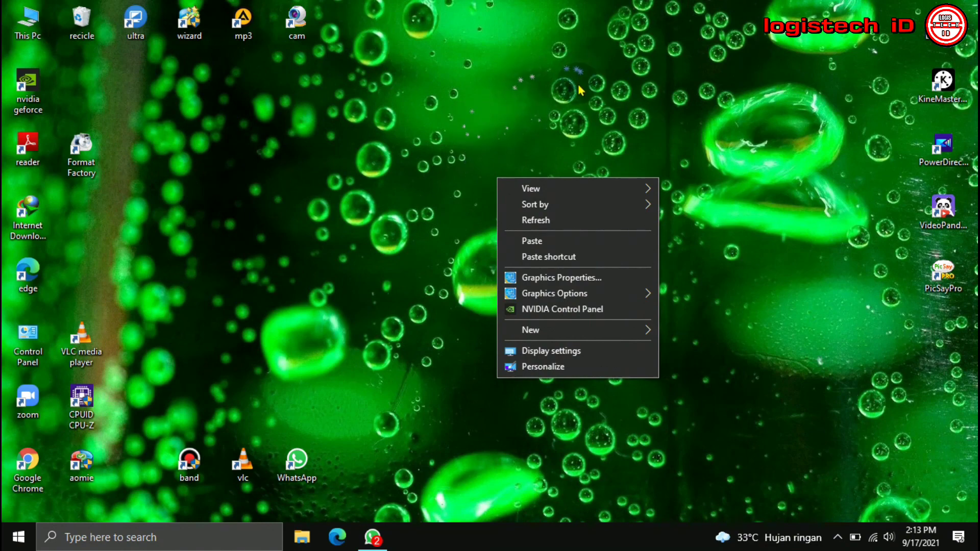
left_click(754, 304)
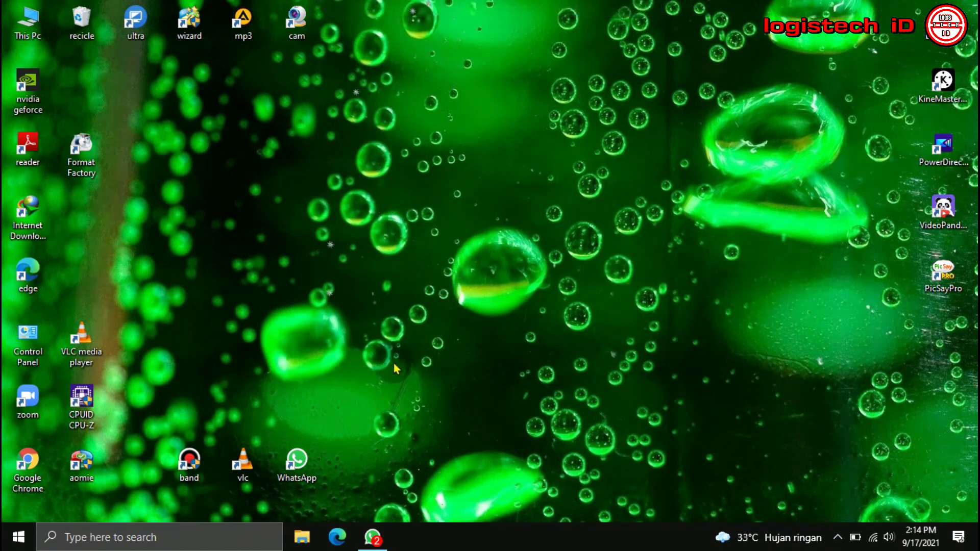
mouse_move(445, 7)
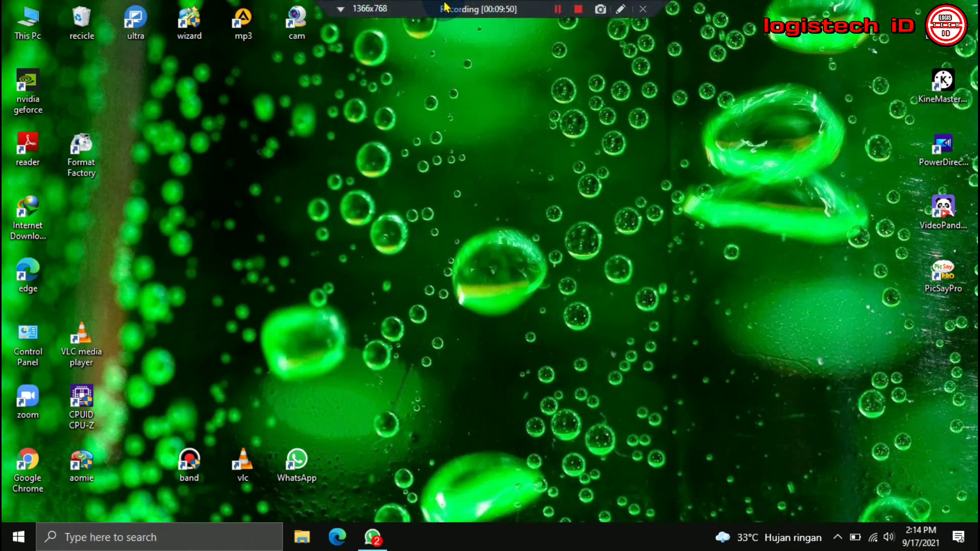